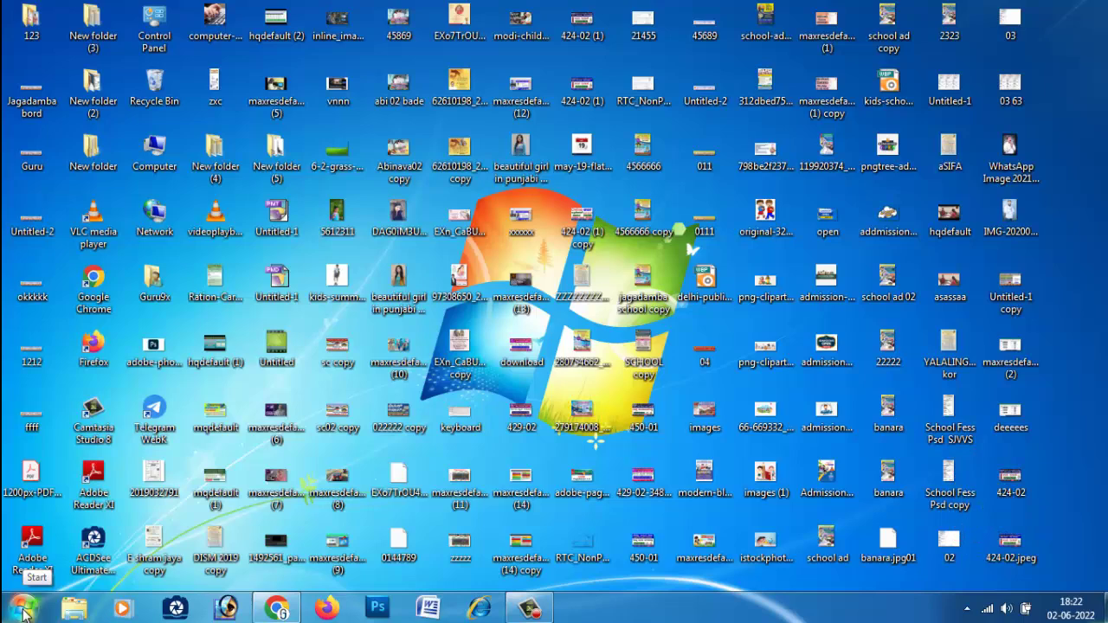
Launch Microsoft Office Excel 2007 from the Start menu's Microsoft Office program group.
click(24, 613)
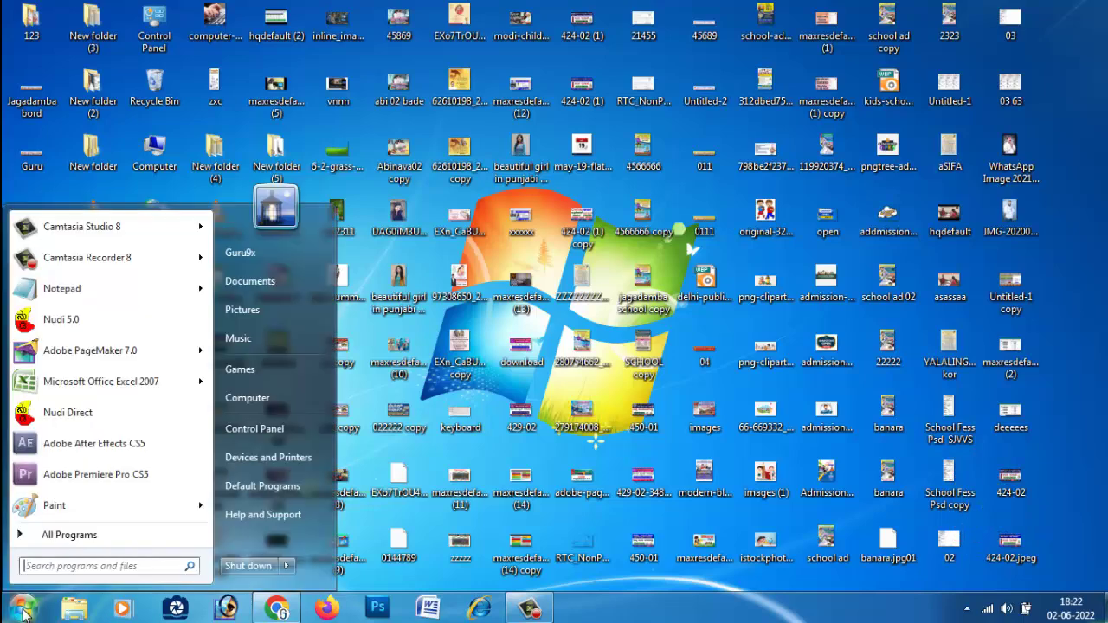
click(59, 536)
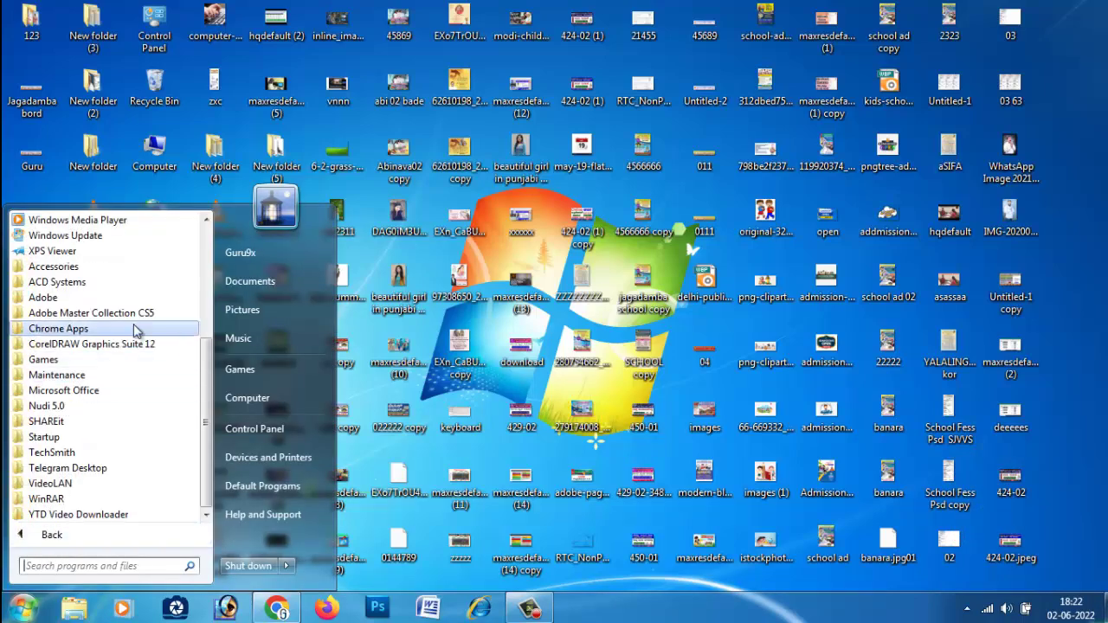
click(115, 391)
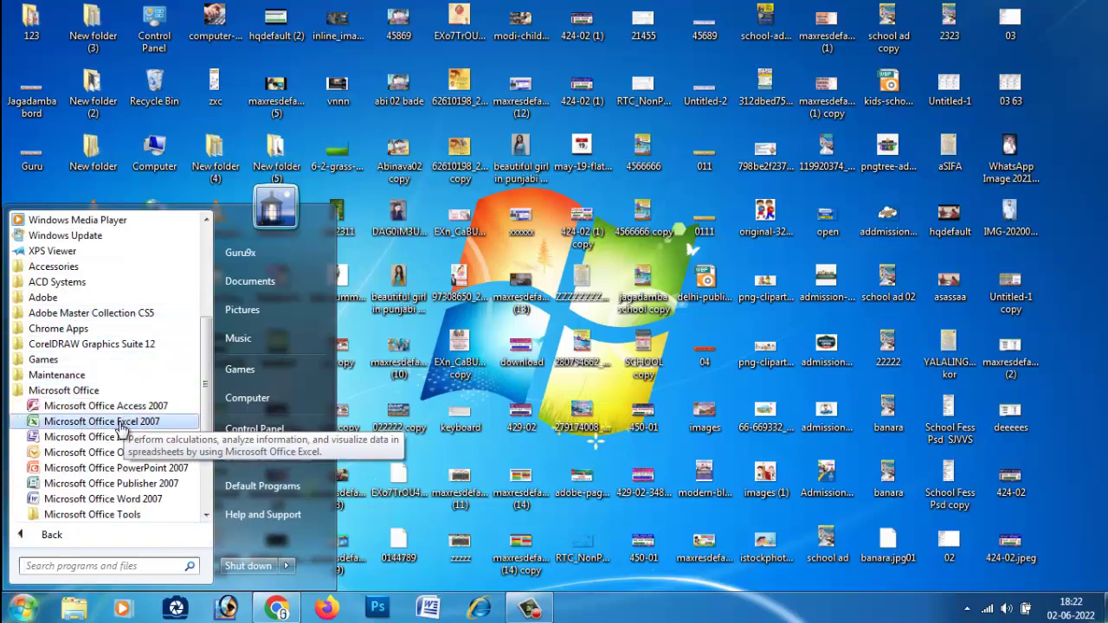
click(119, 423)
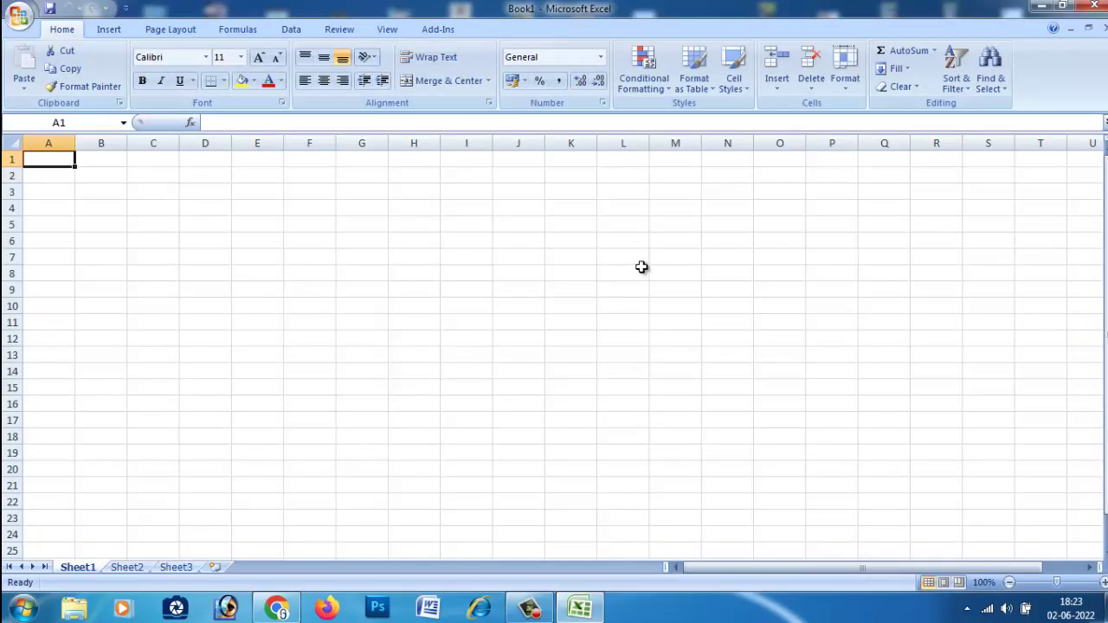
Enter the headings SL and NAME in cells A1 and B1.
click(52, 177)
click(51, 157)
click(49, 174)
click(48, 157)
text(sl)
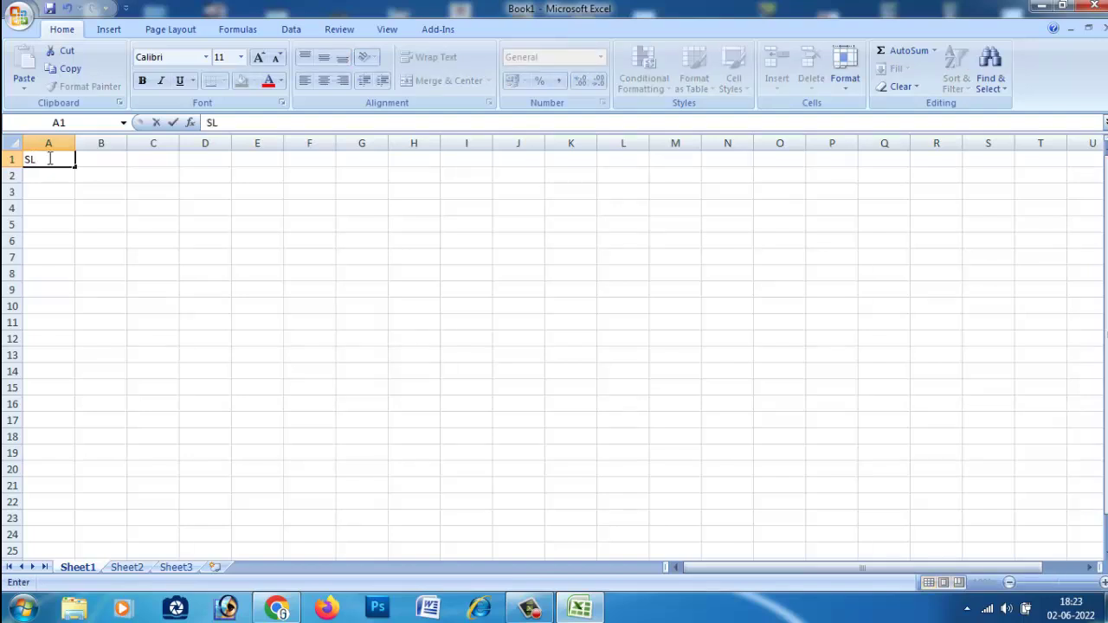
key(Tab)
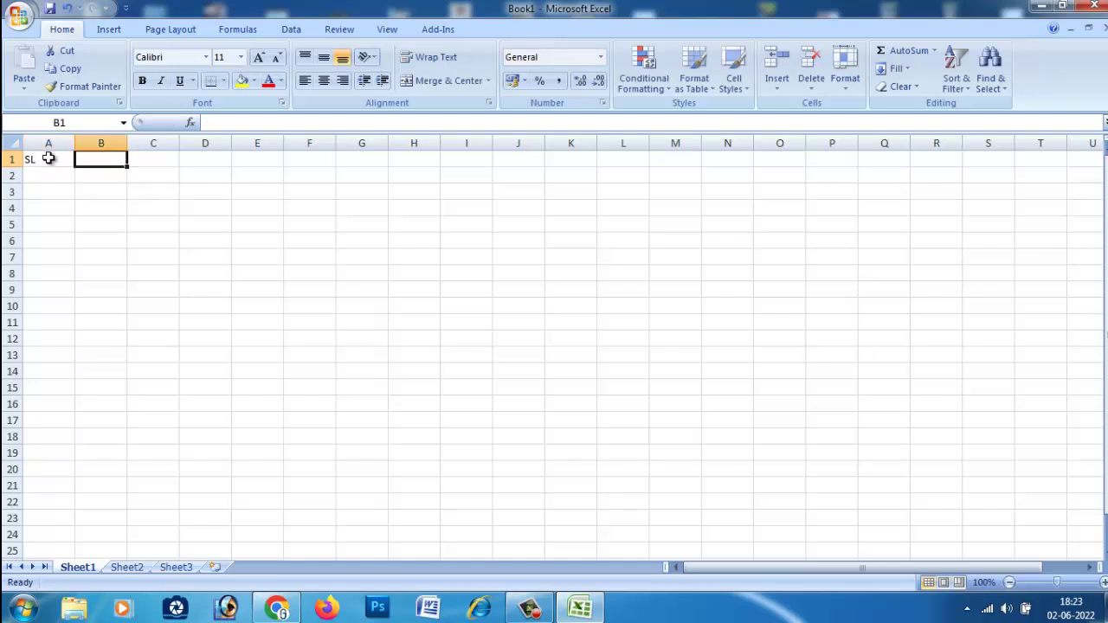
text(NAME)
key(Tab)
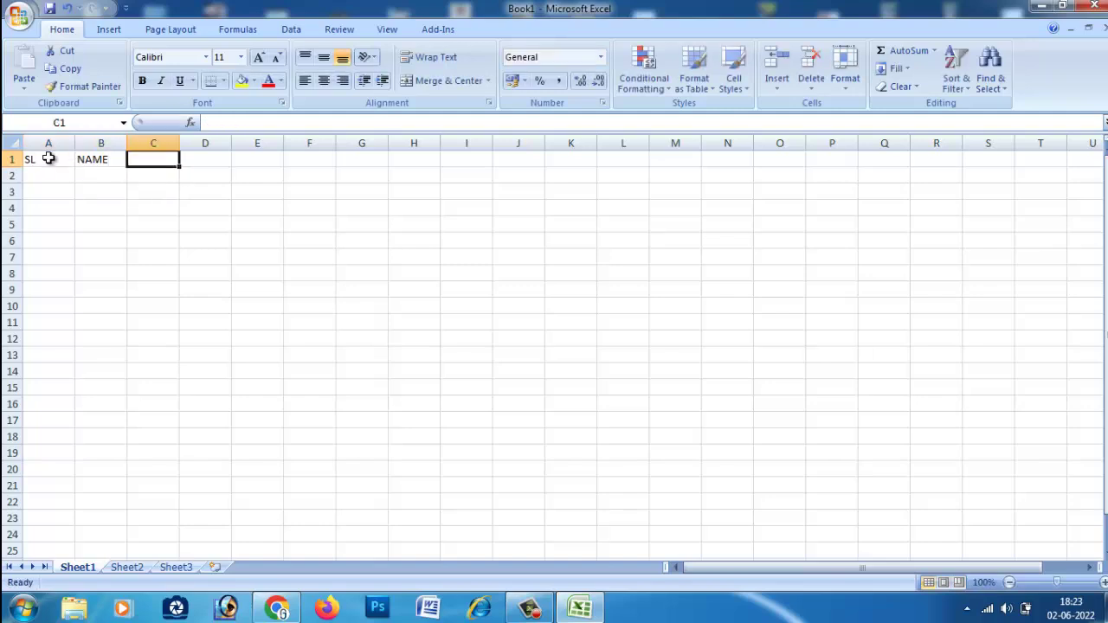
Add the headings DATE OF BIRTH, MONTH and DAYS in C1 through E1.
text(DA)
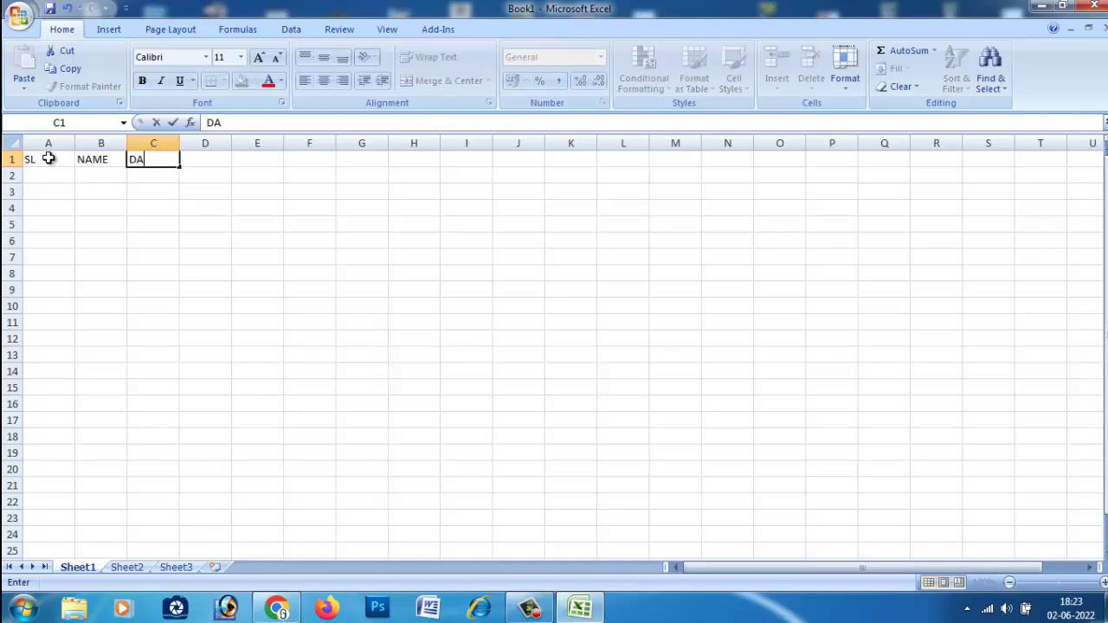
text(TE OF BR)
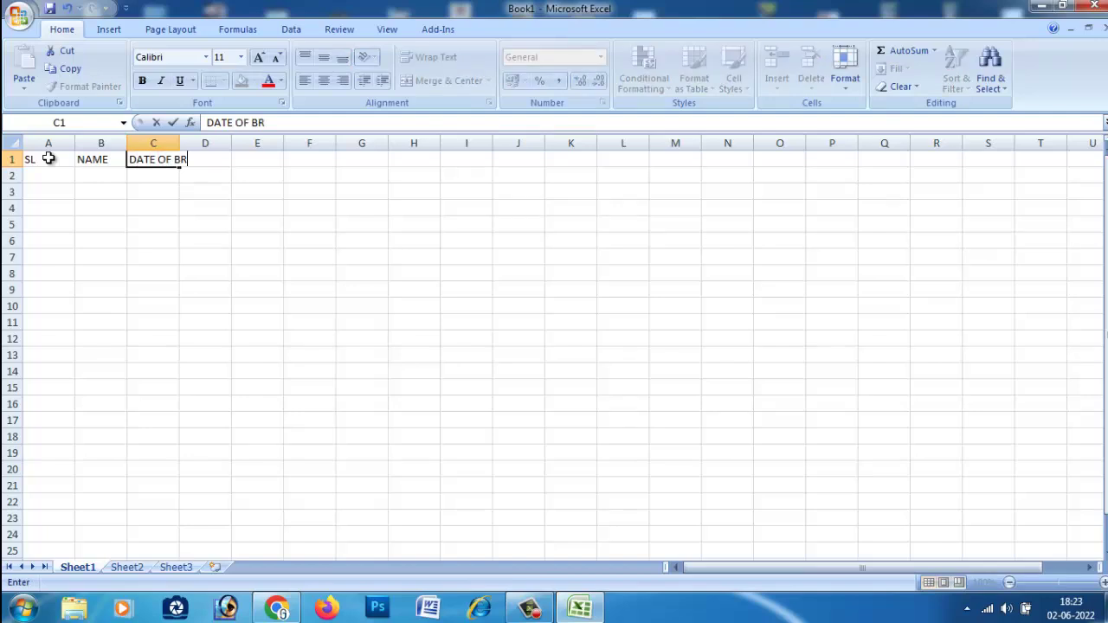
key(BackSpace)
text(IRTH)
key(Tab)
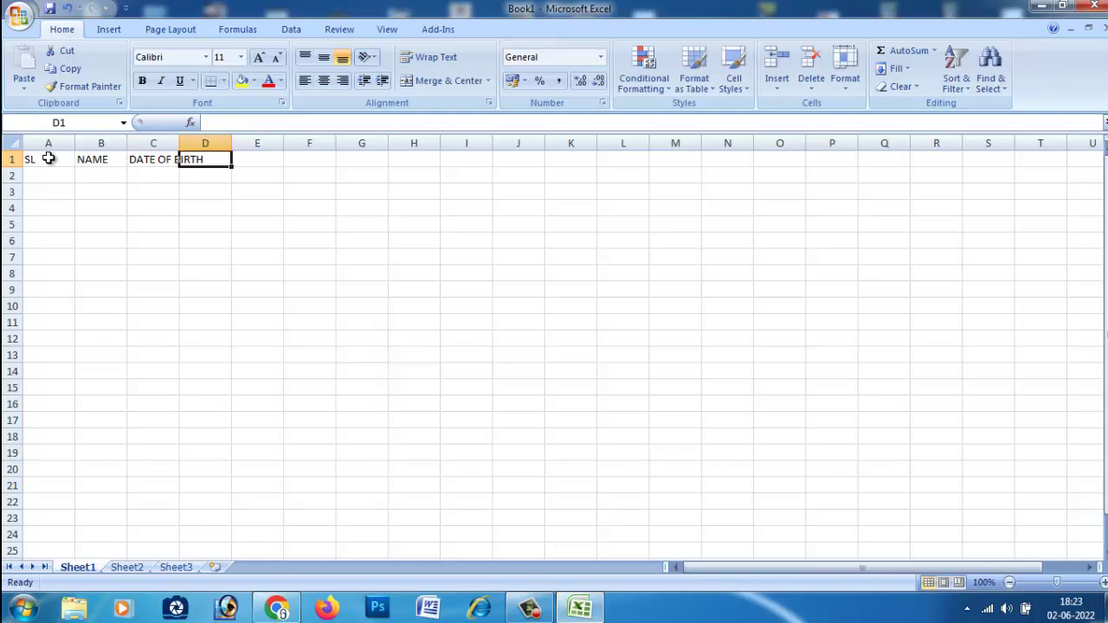
text(M)
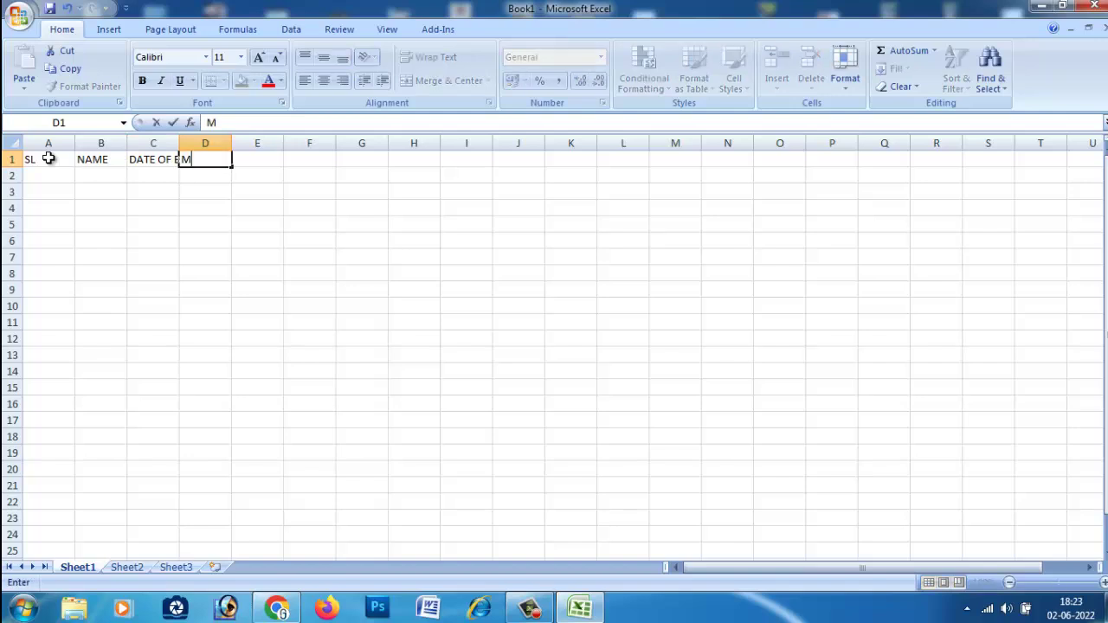
text(ONTH)
key(Tab)
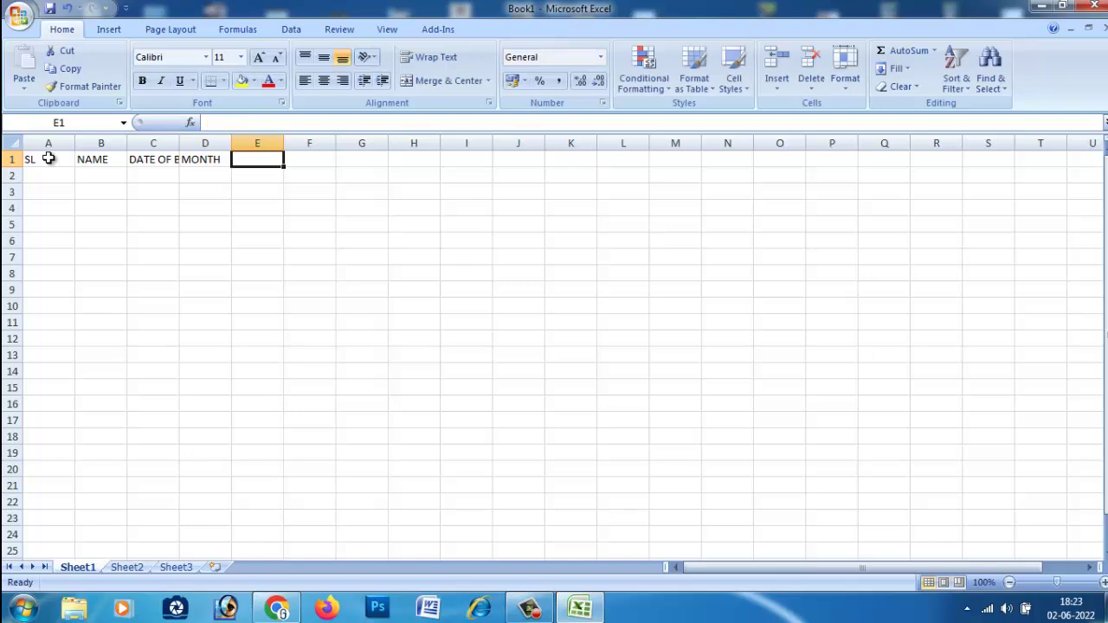
text(DAYS)
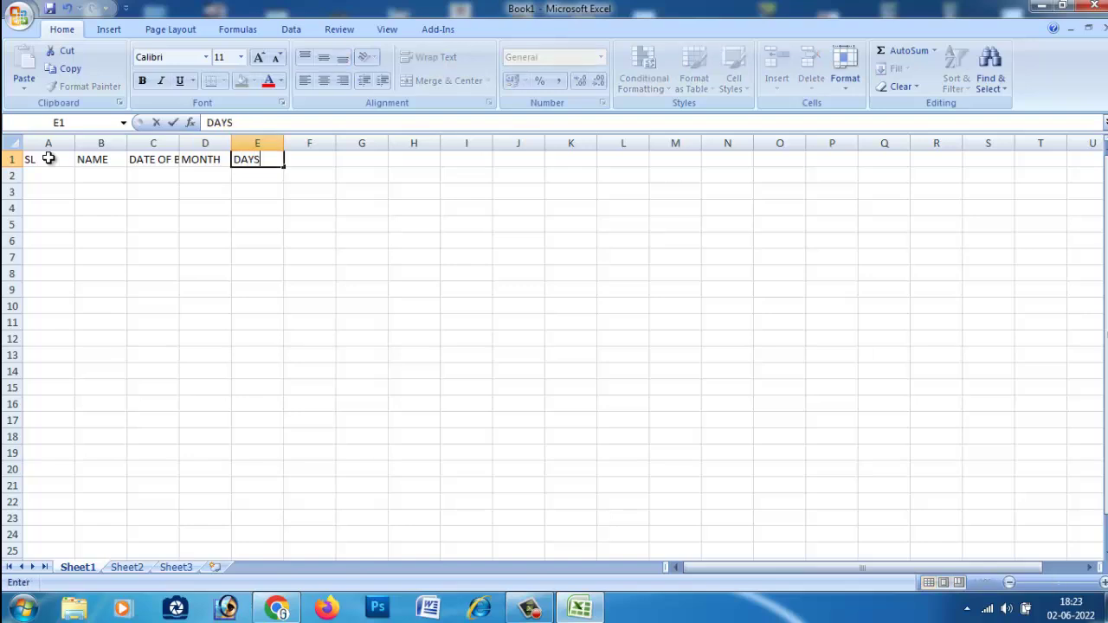
Shift MONTH and DAYS one column right to E1:F1 and enter YEAR in D1.
click(215, 160)
click(173, 162)
click(190, 159)
drag(191, 159, 268, 160)
key(ctrl+c)
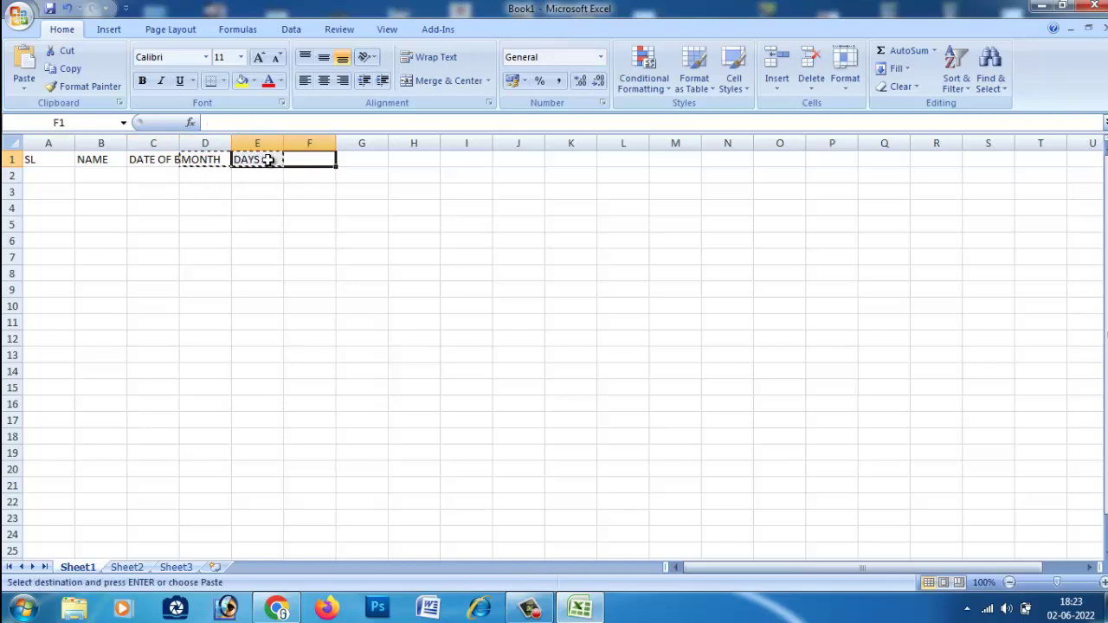
key(Return)
click(215, 161)
double_click(215, 162)
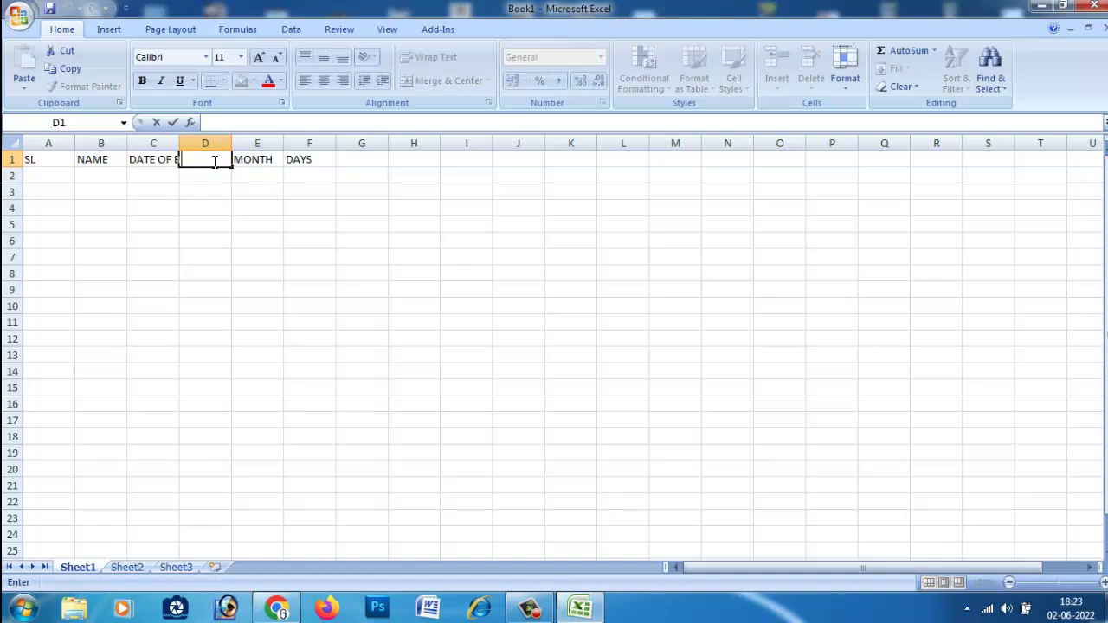
text(YEAR)
click(224, 221)
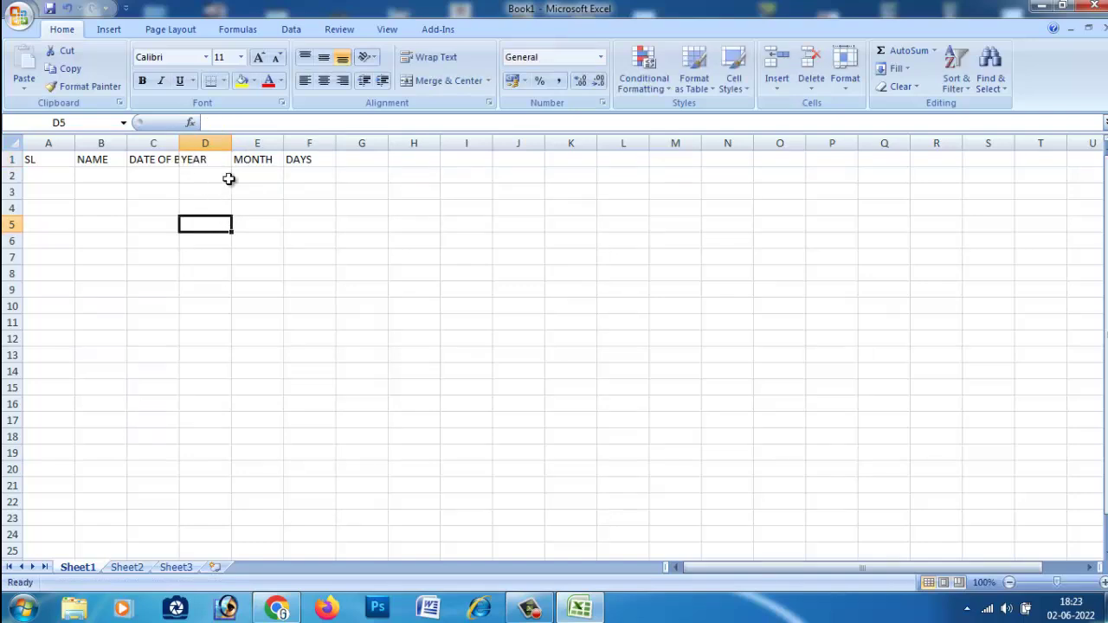
Zoom in, widen columns B and C, and narrow columns E and F to fit their headings.
drag(284, 143, 320, 143)
drag(1058, 582, 1072, 586)
drag(426, 156, 510, 153)
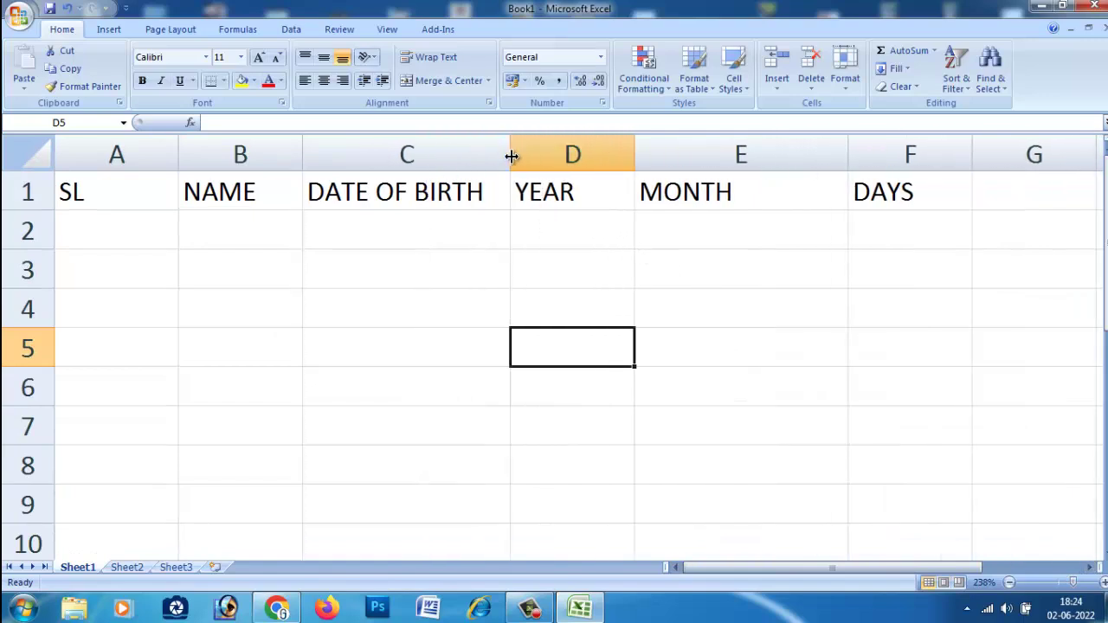
drag(849, 155, 746, 156)
drag(873, 155, 839, 155)
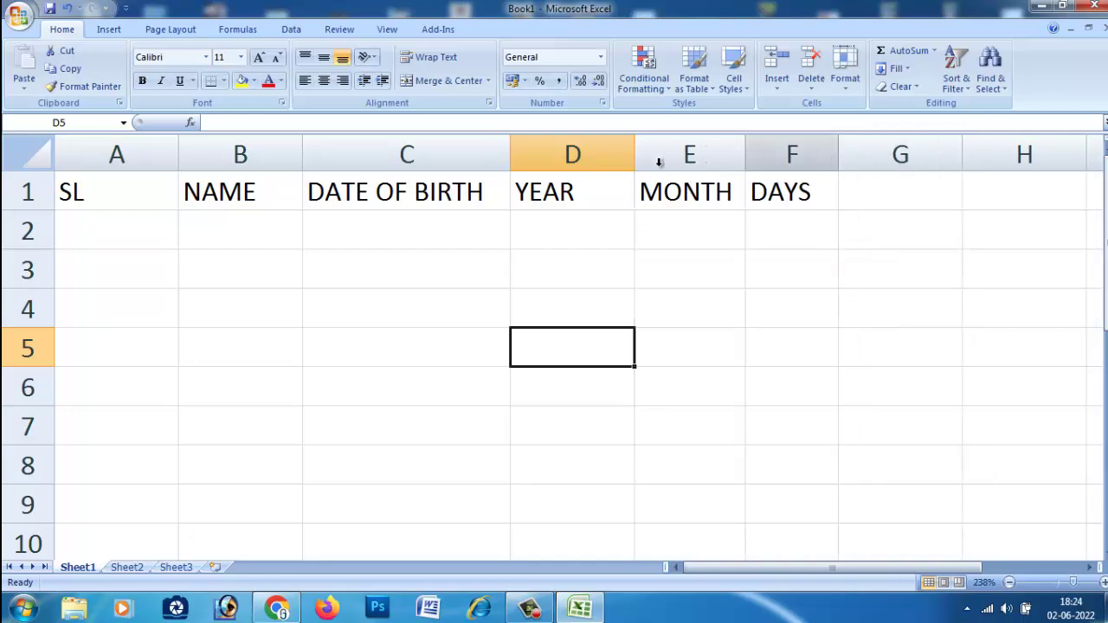
drag(302, 155, 390, 153)
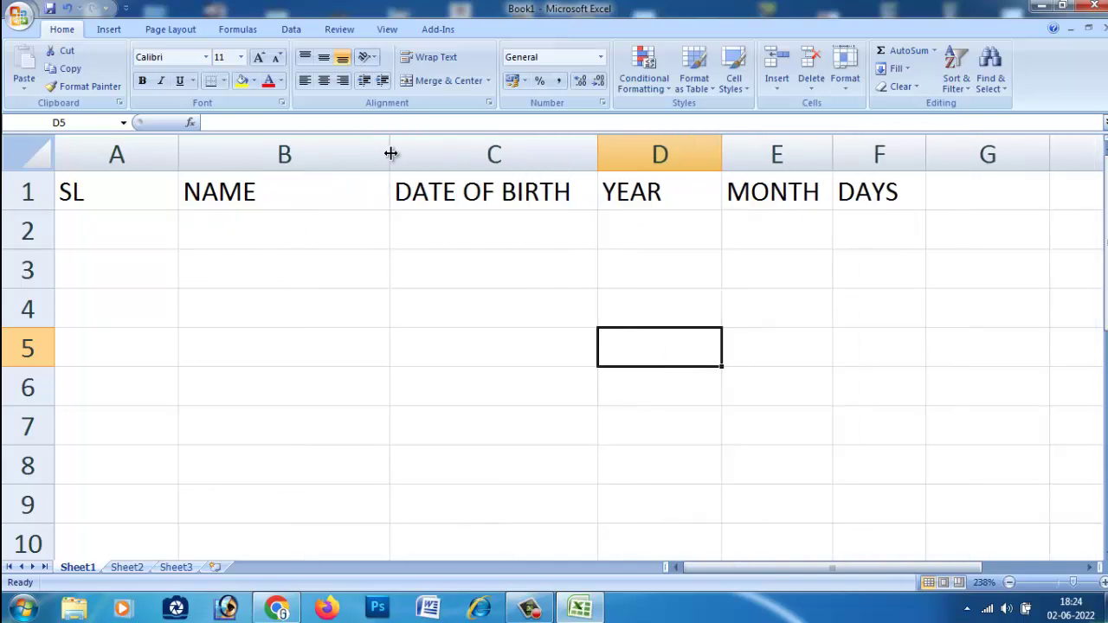
click(242, 228)
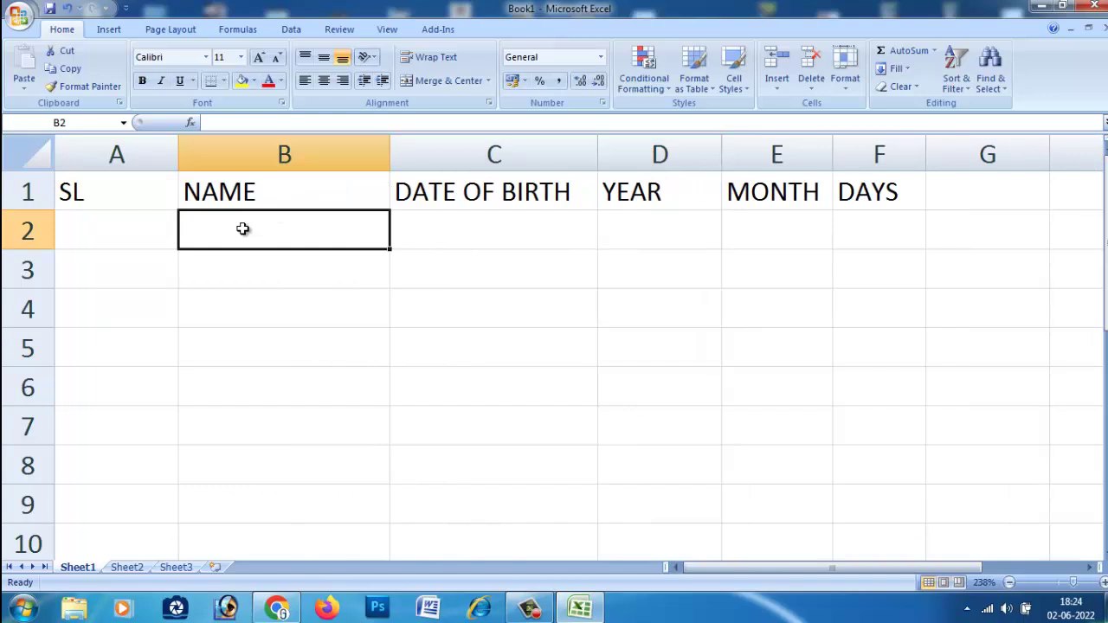
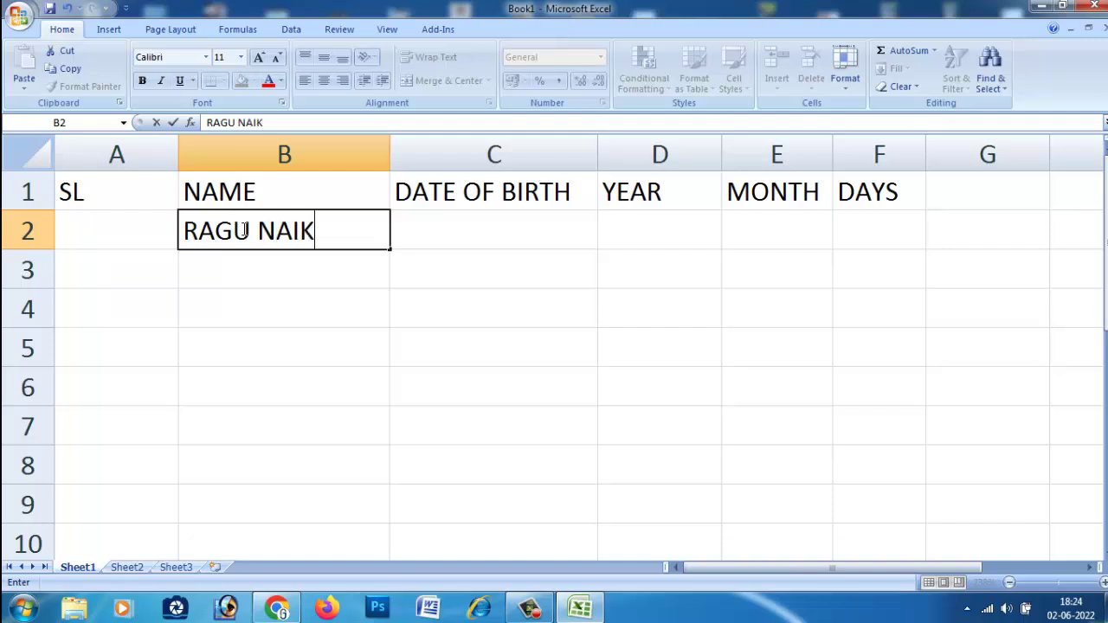
Type the first three people's names into cells B2, B3 and B4.
click(245, 262)
double_click(245, 262)
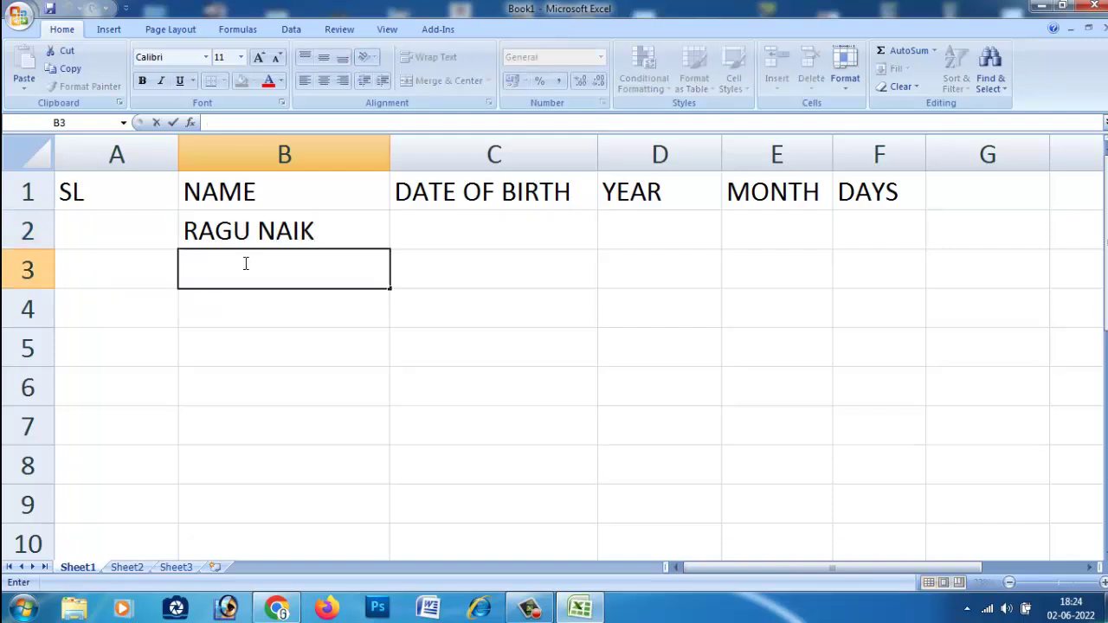
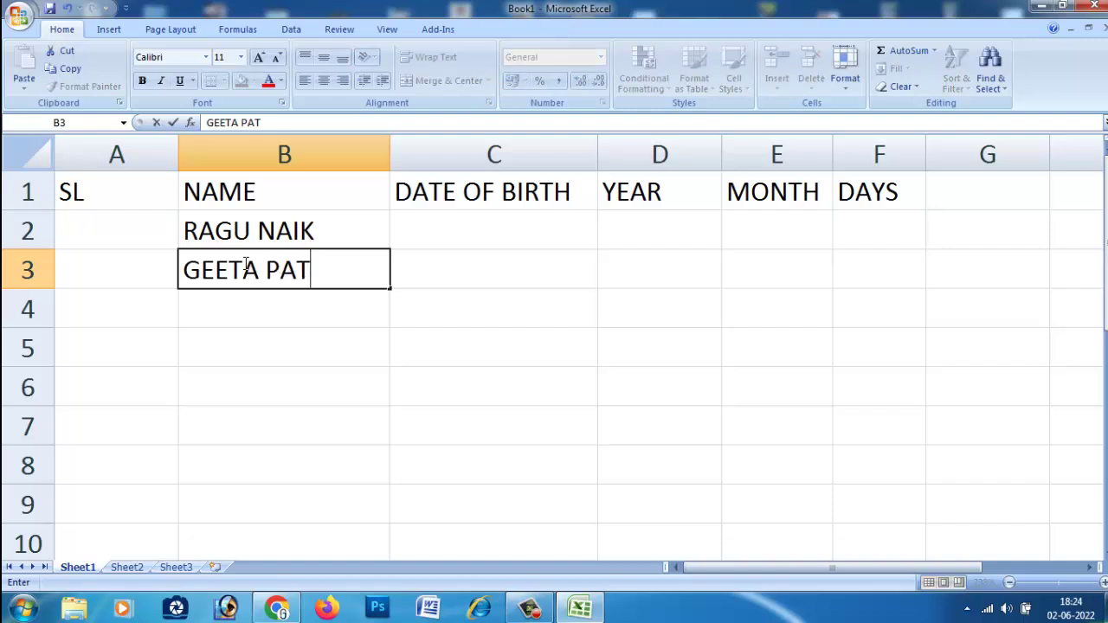
key(Return)
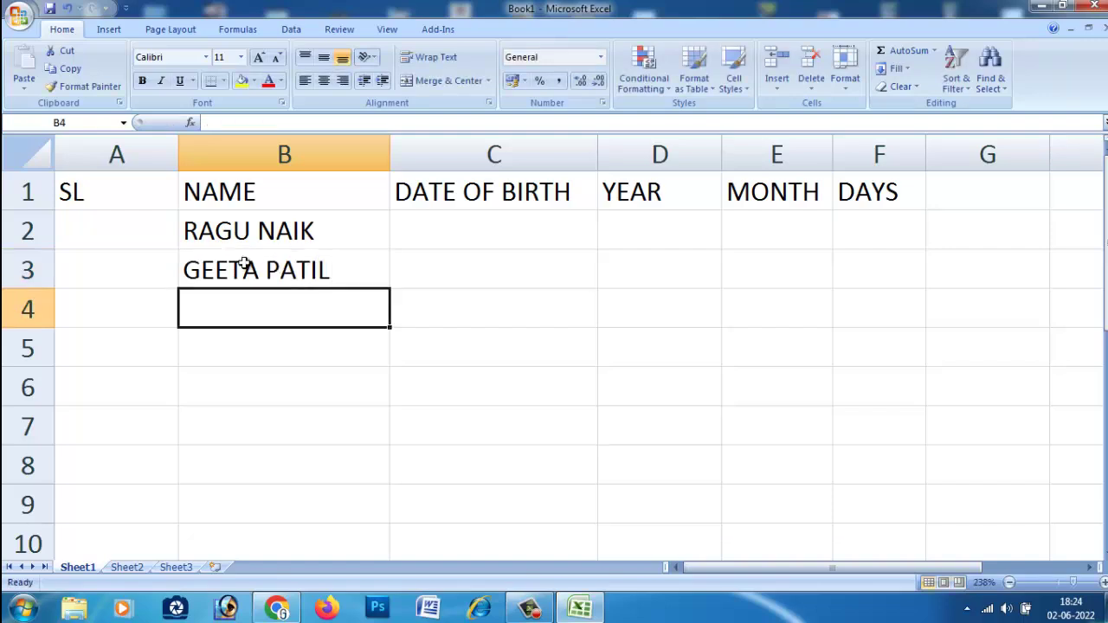
text(GURU)
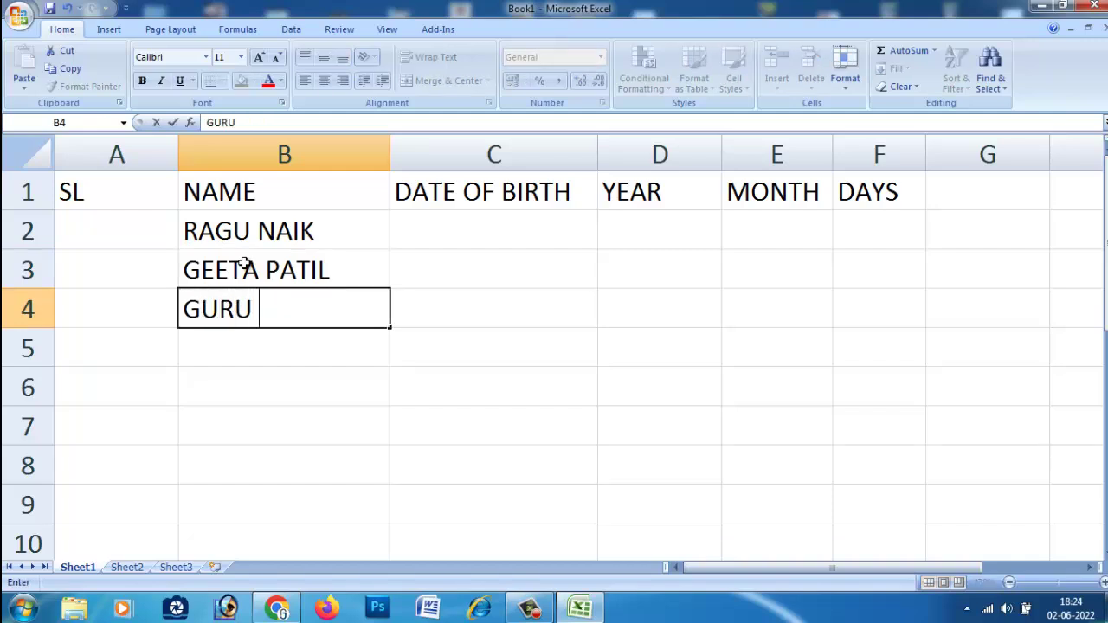
click(246, 345)
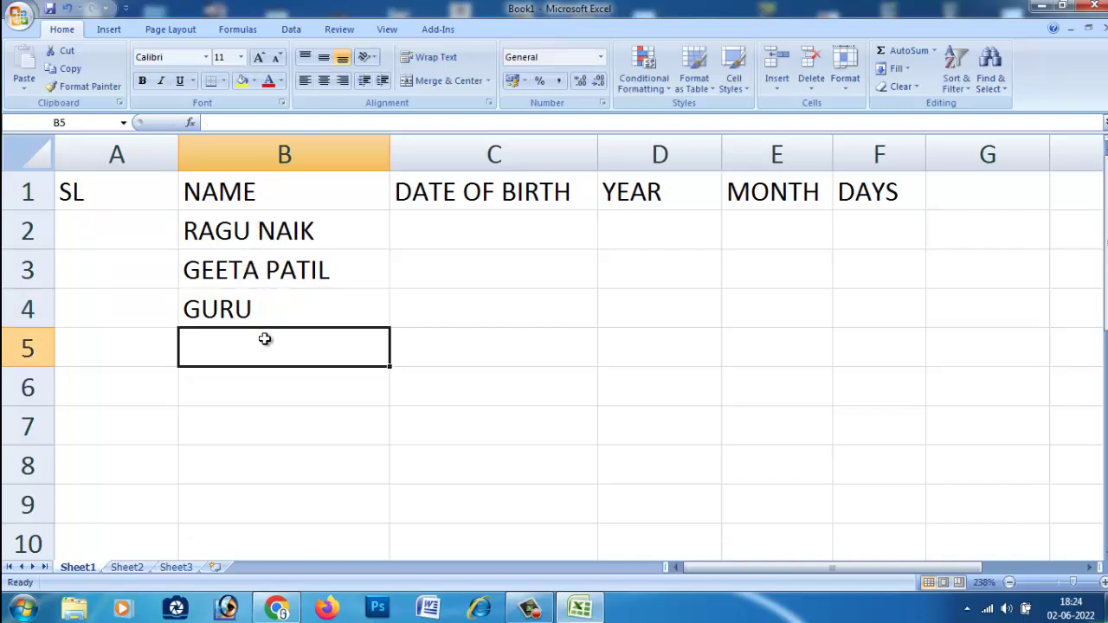
Add the fourth and fifth names in B5 and B6, then enter serial number 01 in A2.
text(RAMU)
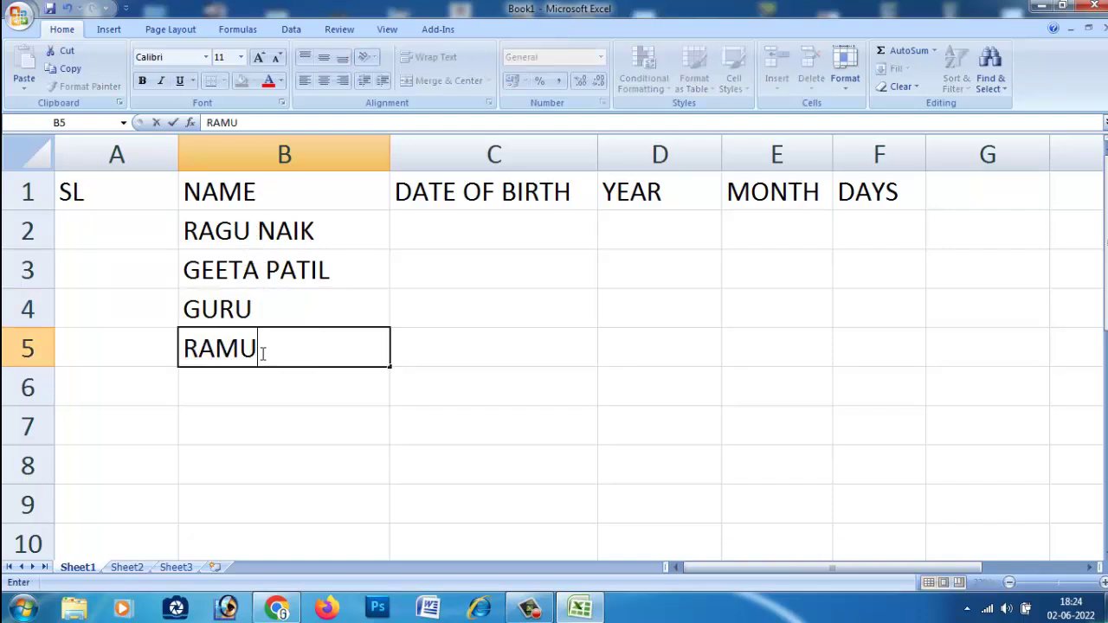
click(259, 383)
text(RAJU)
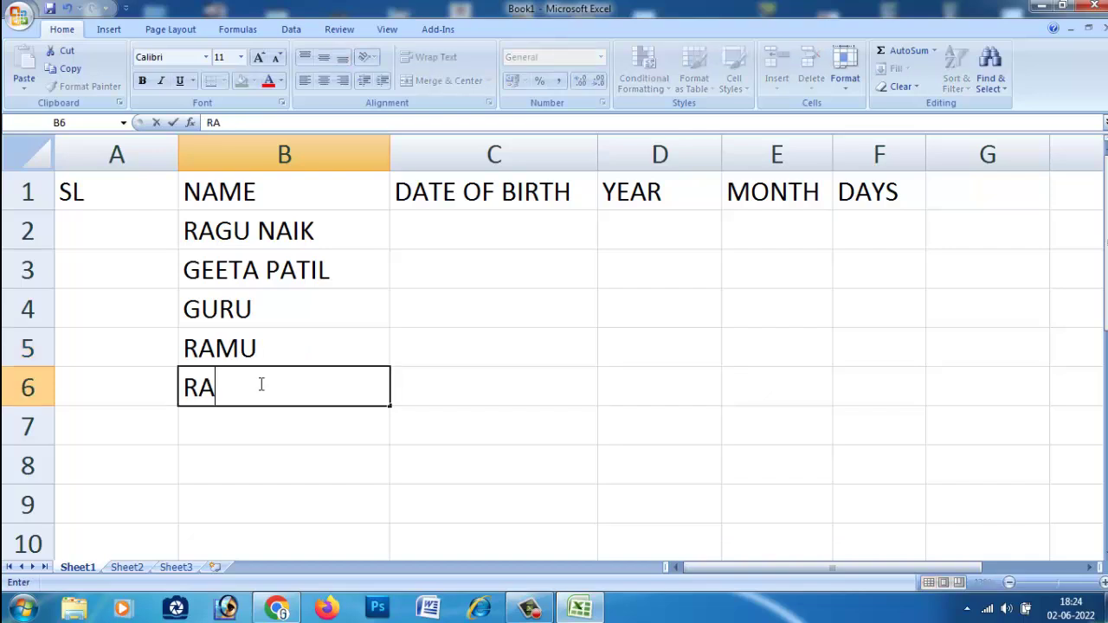
click(111, 242)
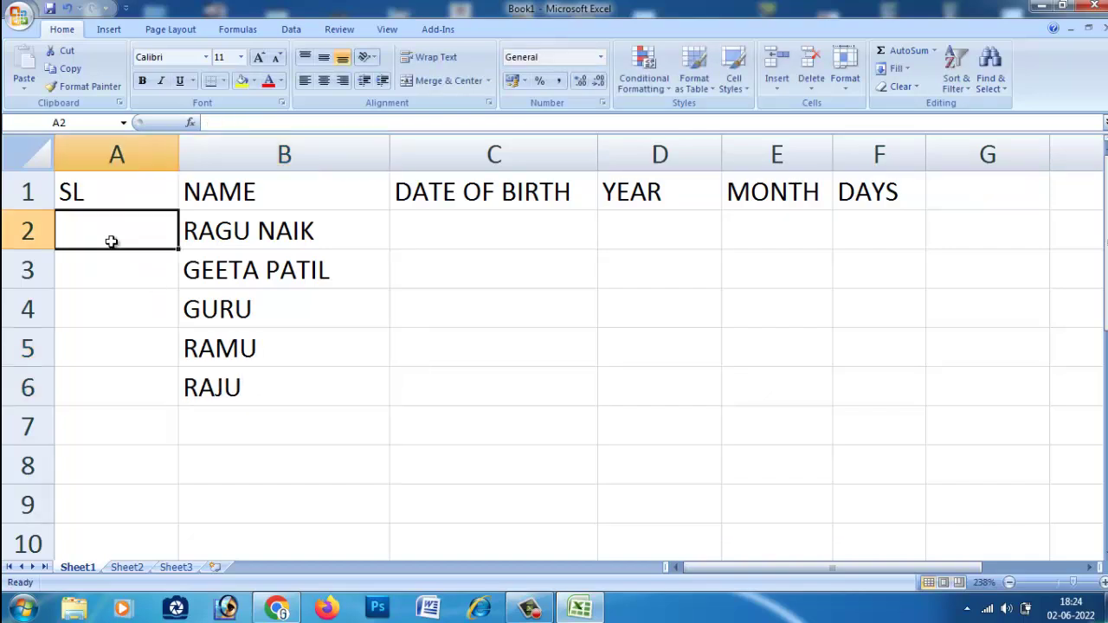
text(01)
key(Return)
Fill A2 down to A6 as a series numbered 1 to 5.
click(121, 229)
drag(187, 252, 173, 399)
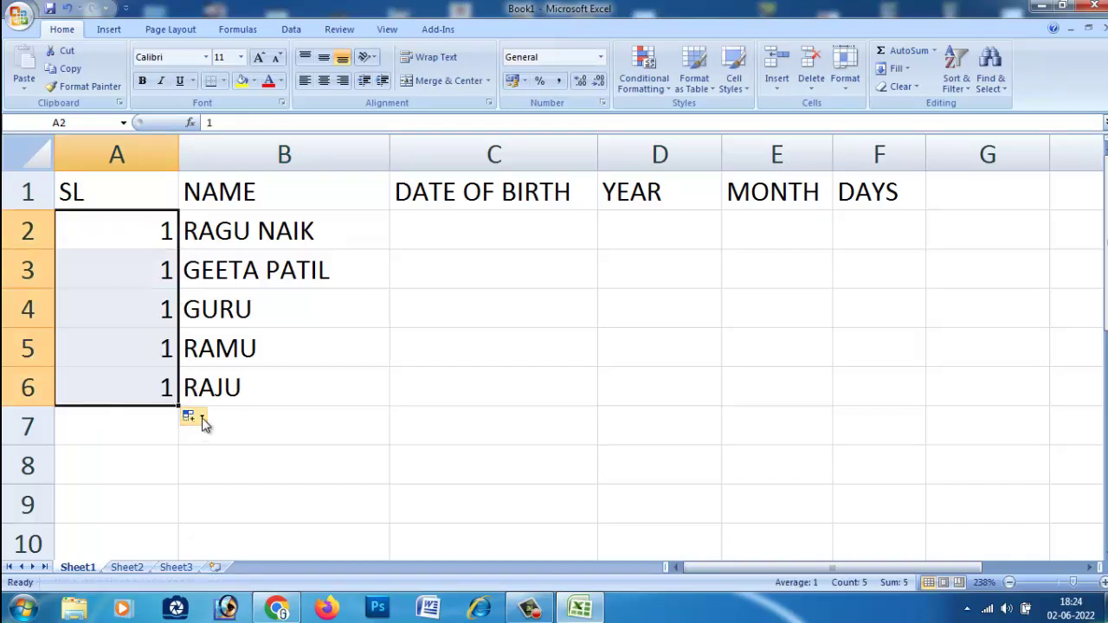
click(202, 419)
click(227, 454)
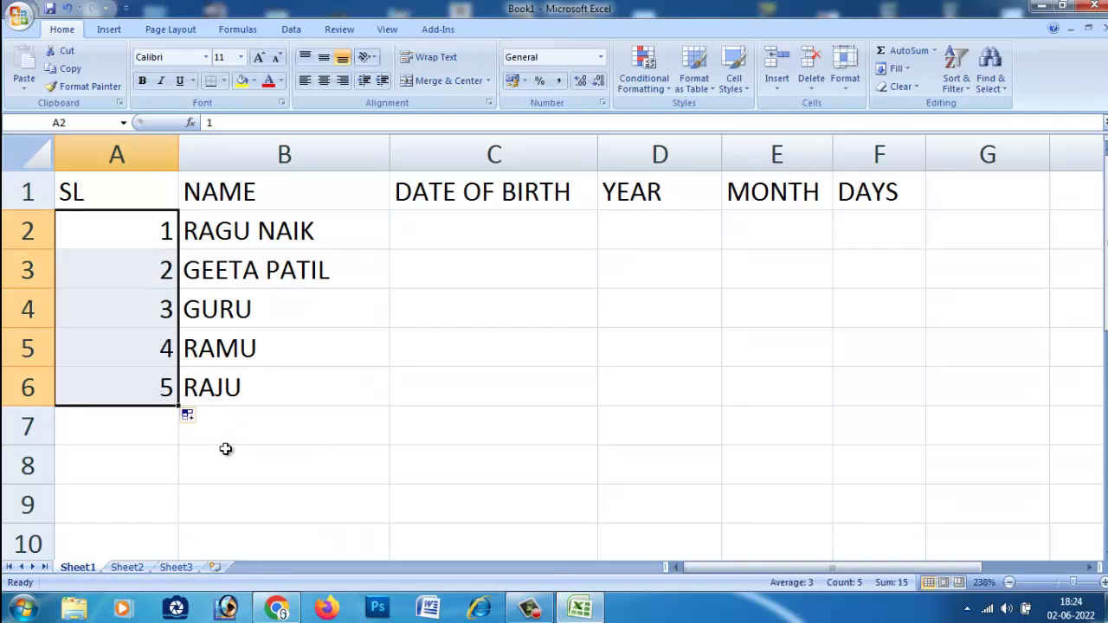
click(142, 430)
Narrow column A to fit the serial numbers.
click(171, 147)
drag(173, 145, 95, 170)
click(202, 350)
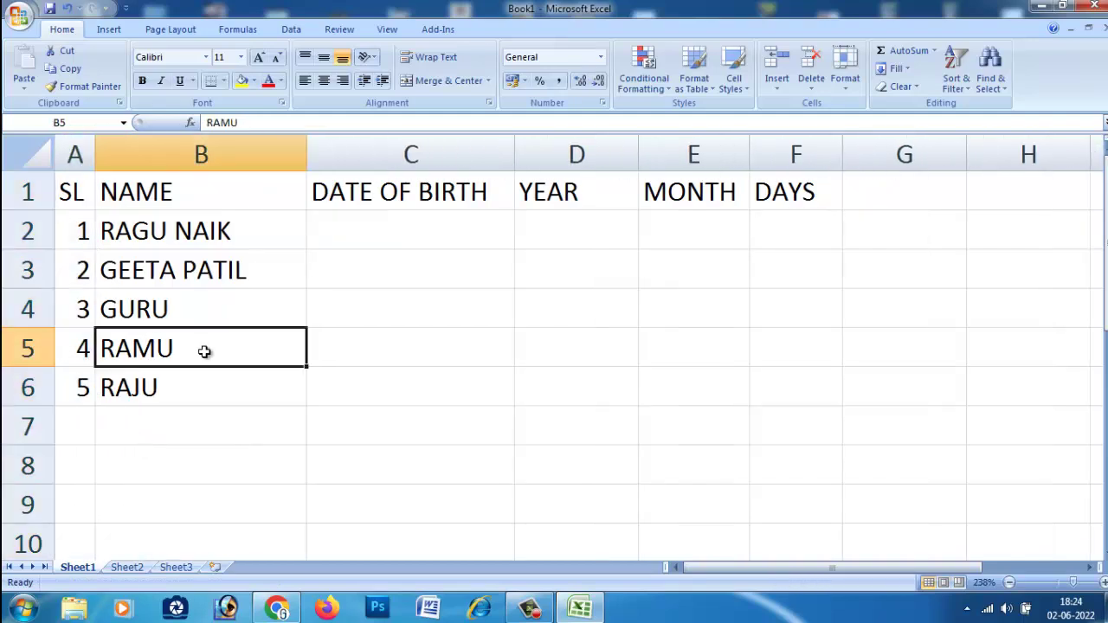
click(378, 348)
click(379, 240)
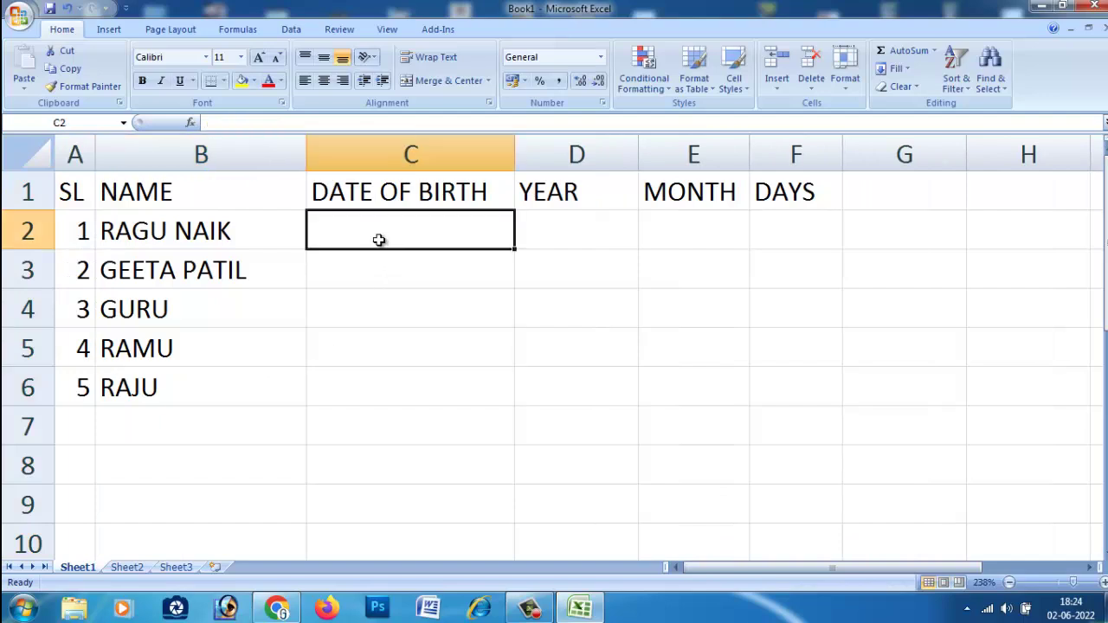
Enter birth dates 12-02-1993 in C2 and 15-05-1983 in C3.
text(1)
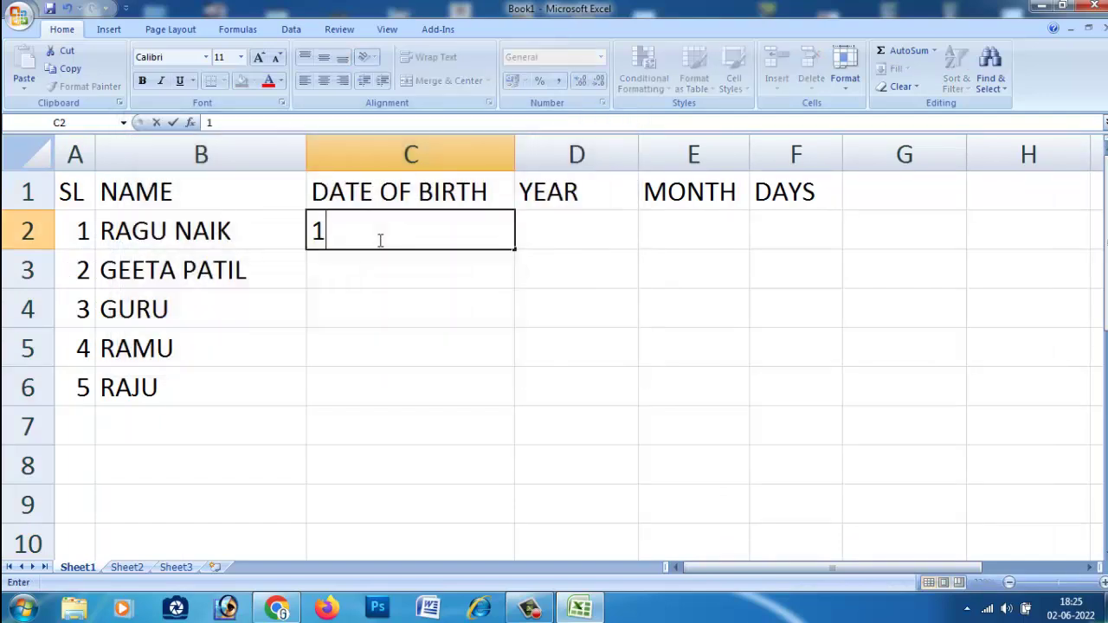
text(2-02-1993)
click(389, 274)
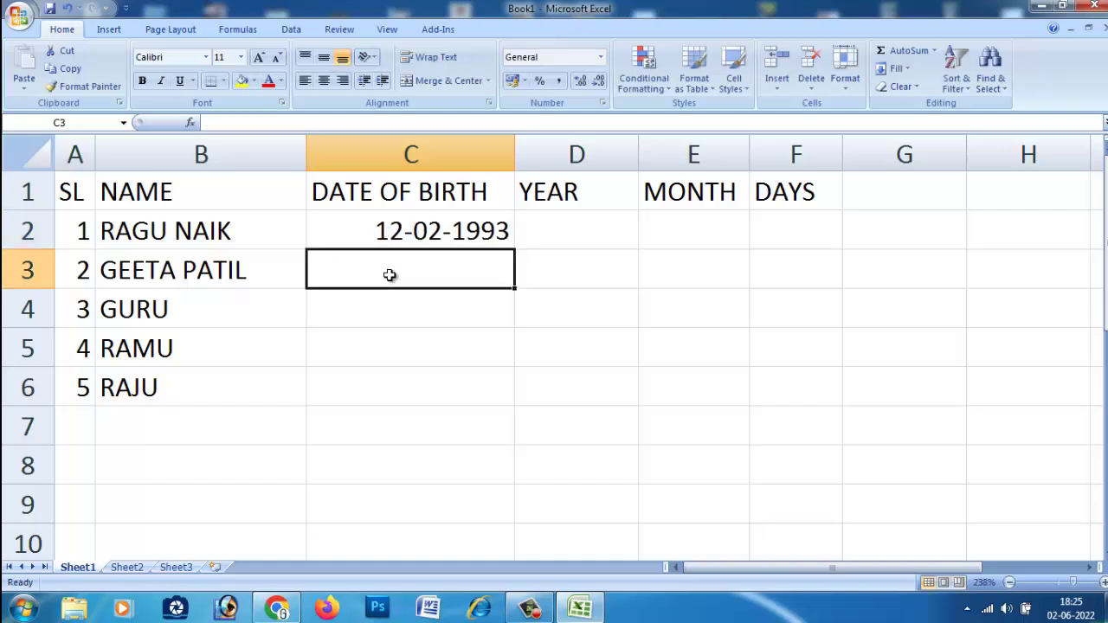
text(15)
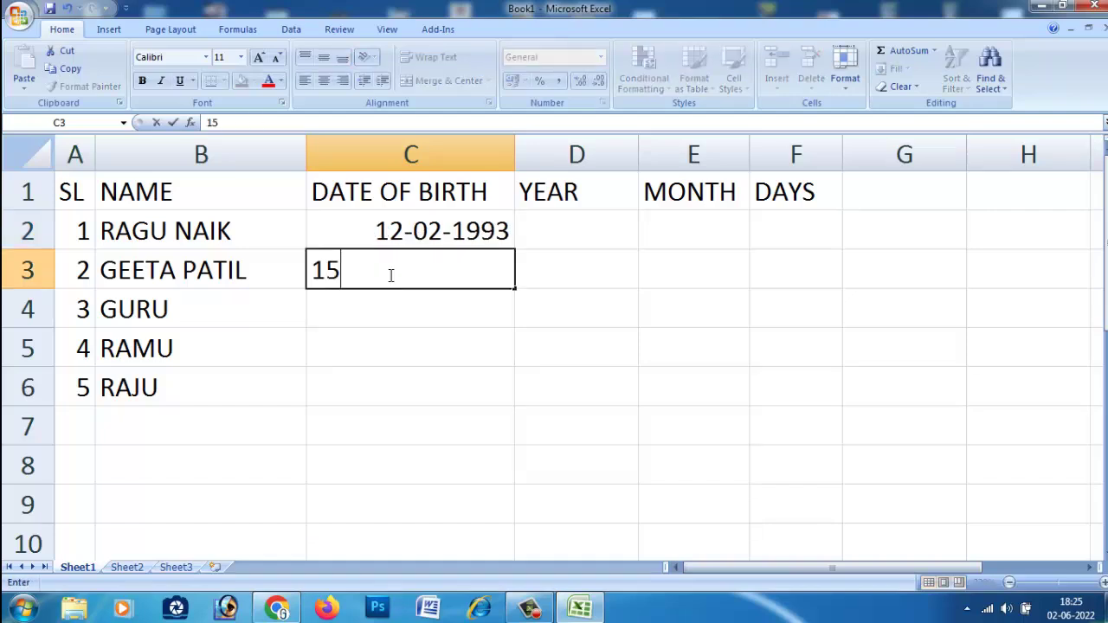
text(-05-1)
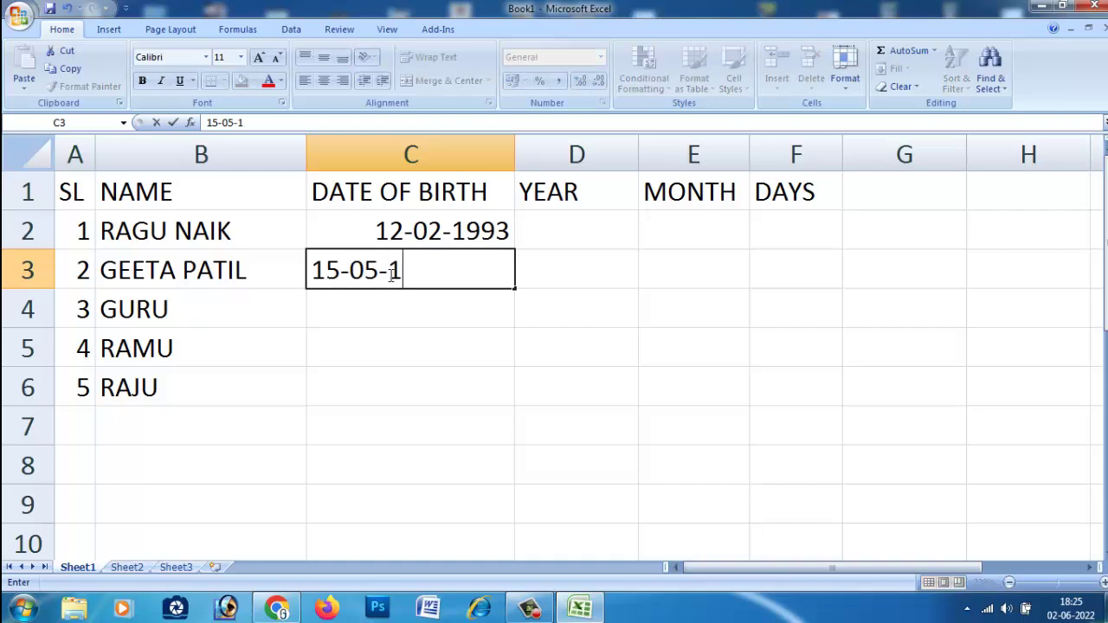
text(983)
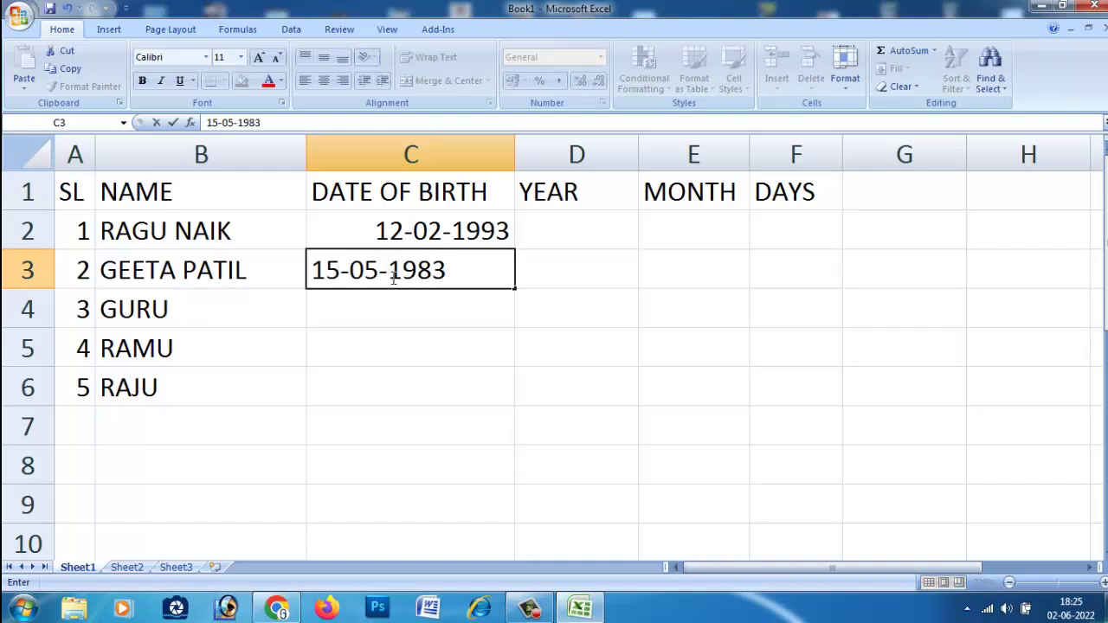
click(391, 314)
Enter birth dates 16-05-1999, 11-02-2001 and 01-06-1996 in C4 through C6.
text(16-05)
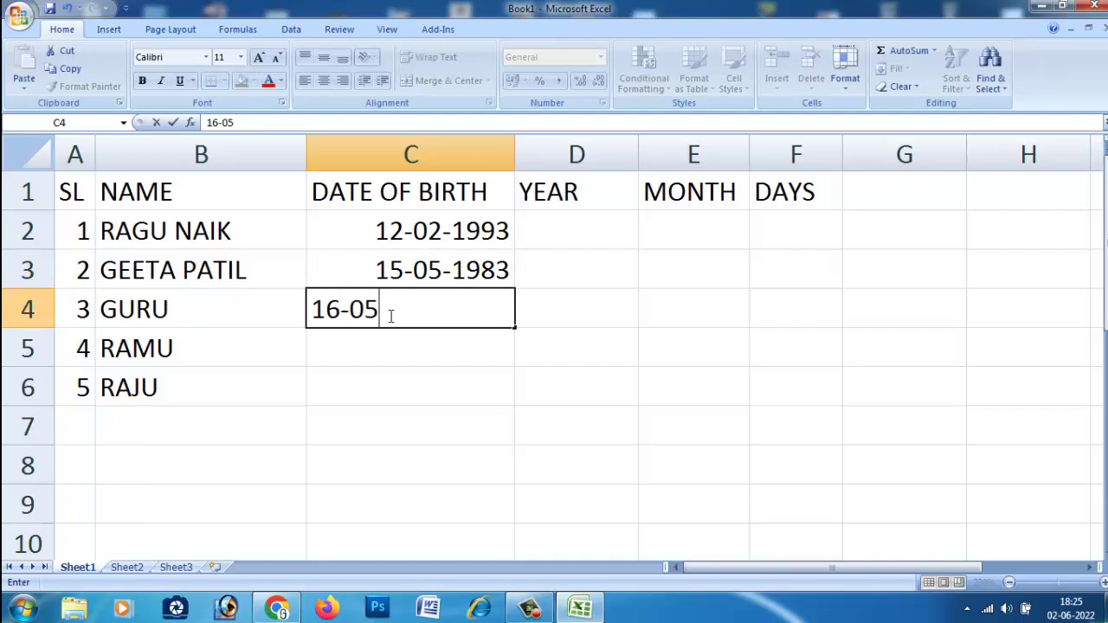
text(-1999)
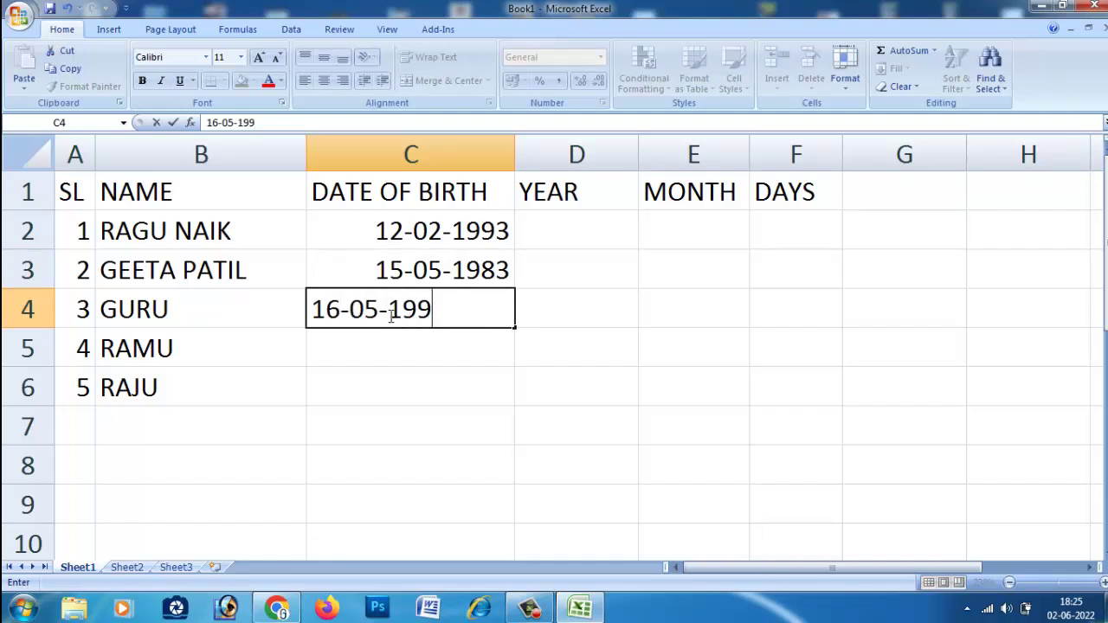
click(407, 344)
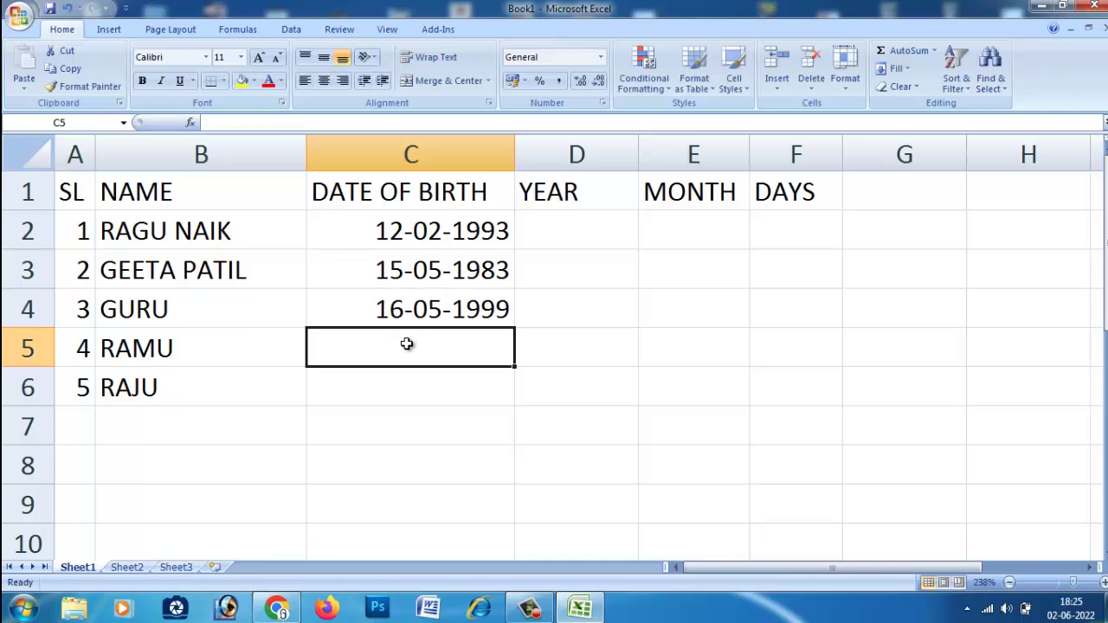
text(-)
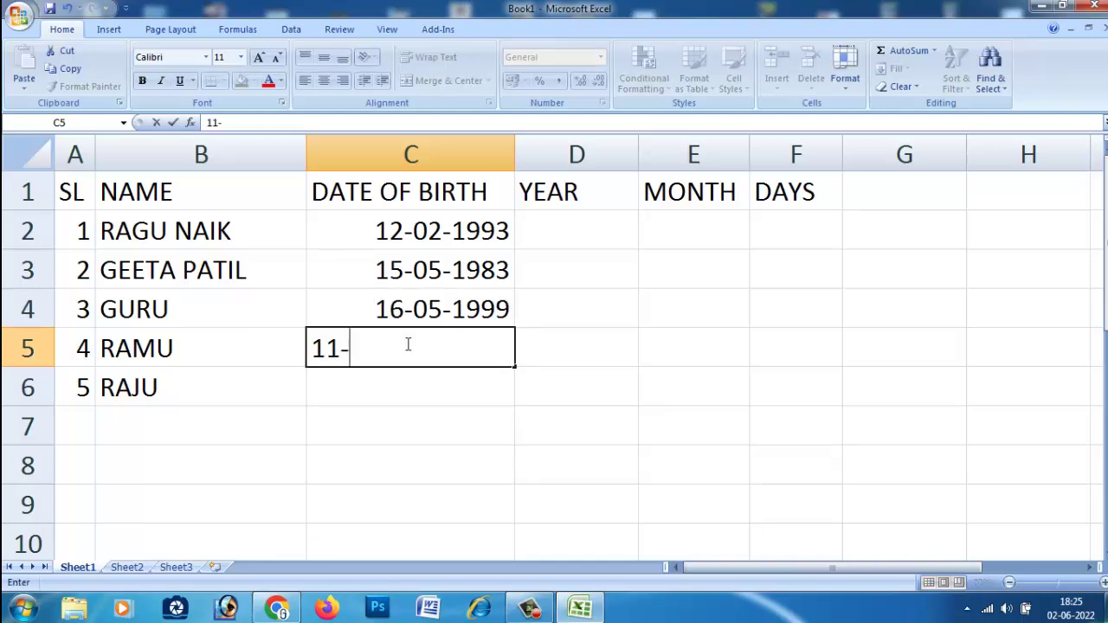
text(02-2001)
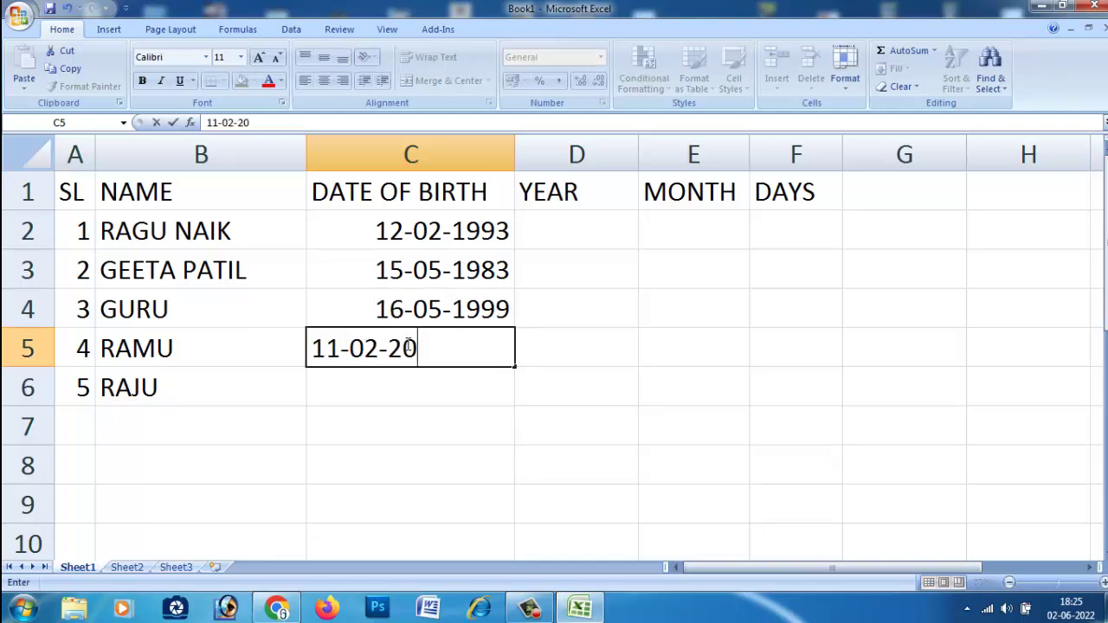
click(419, 385)
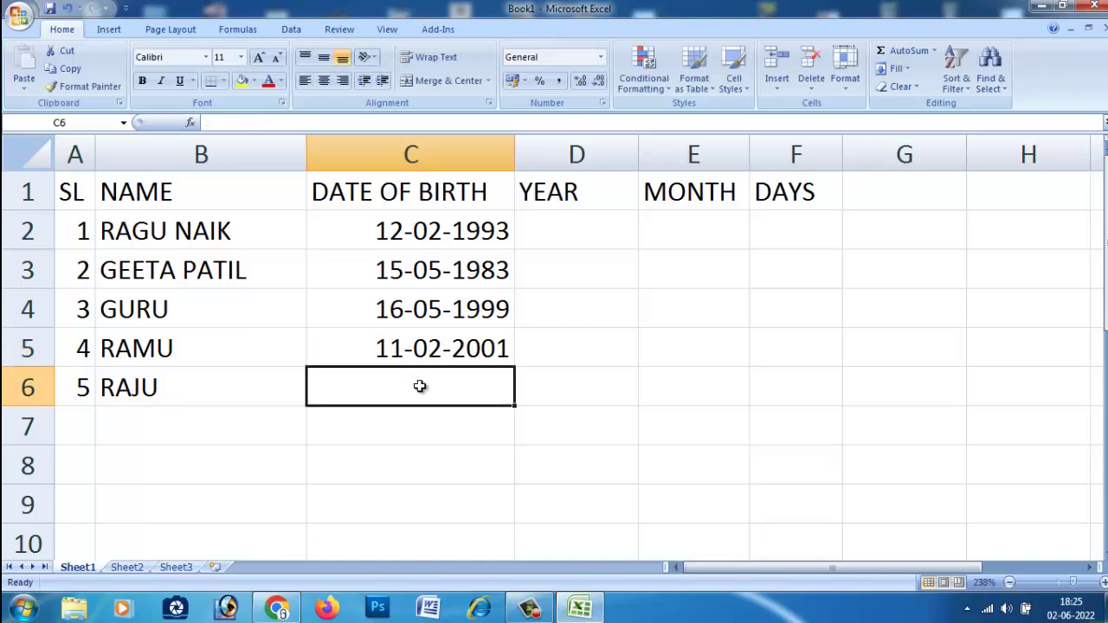
double_click(453, 350)
drag(484, 350, 498, 350)
click(476, 379)
text(1-06-1996)
click(402, 430)
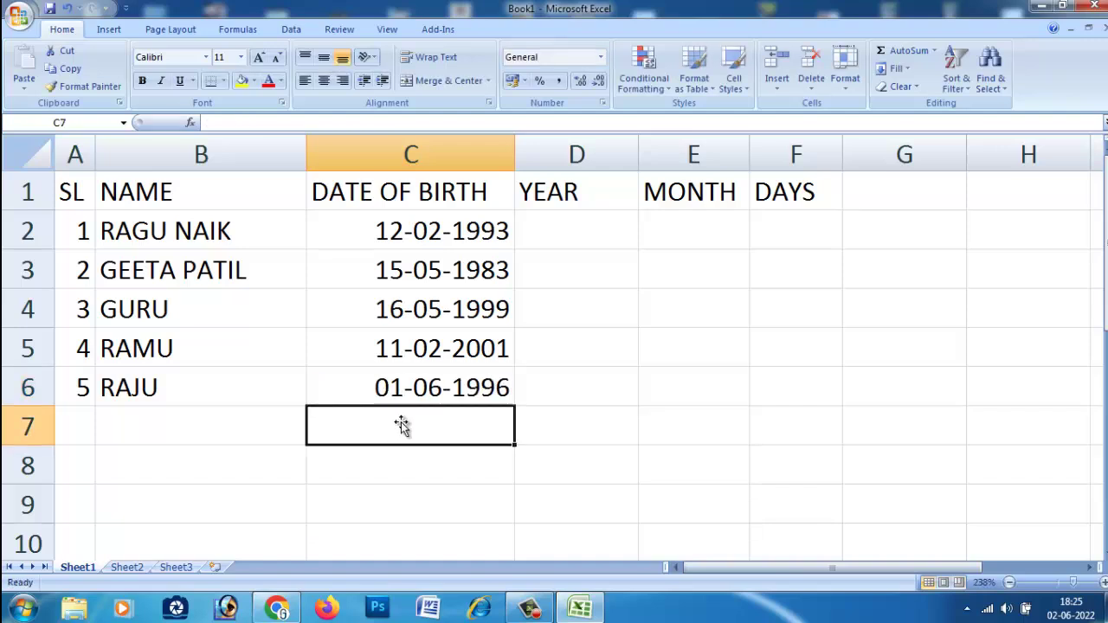
Check cells D2, E2, F2 and D4, then put cell D2 into edit mode.
click(563, 234)
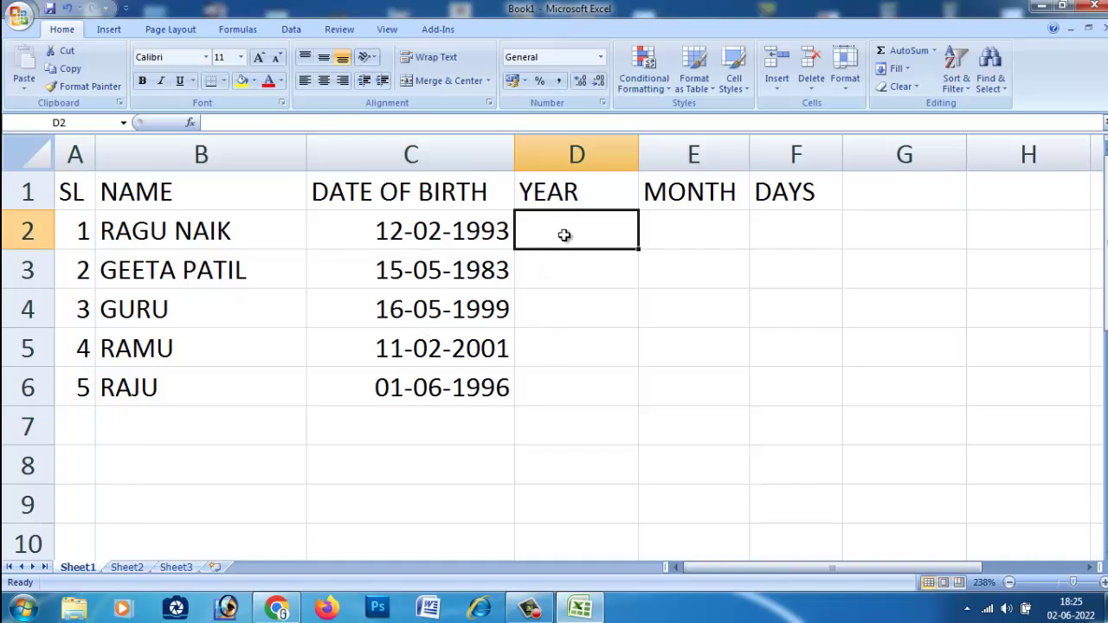
click(690, 229)
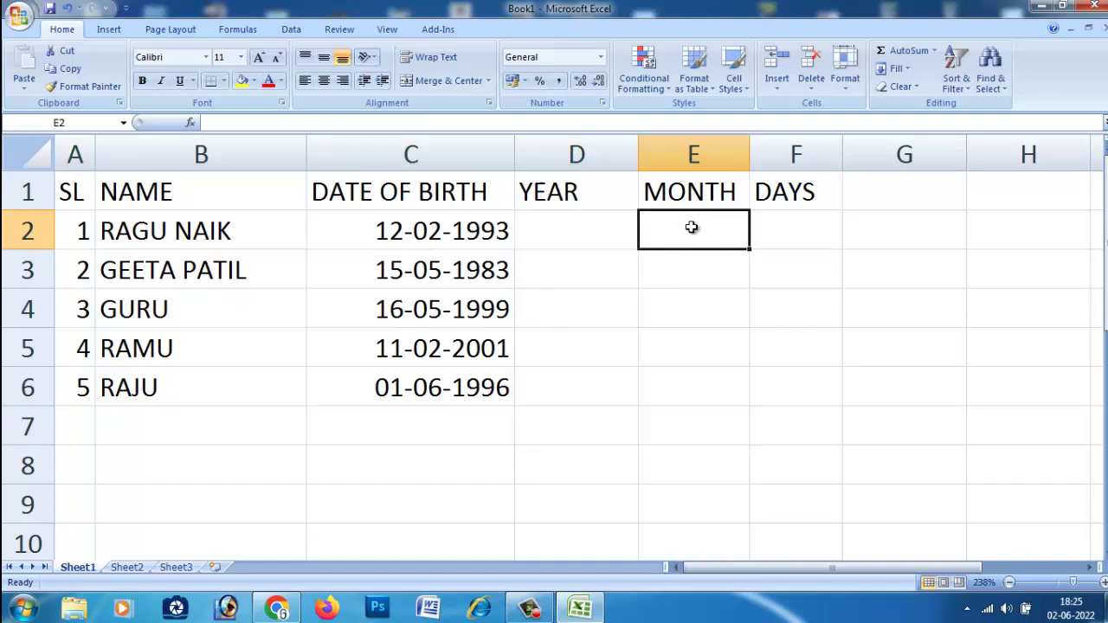
click(825, 226)
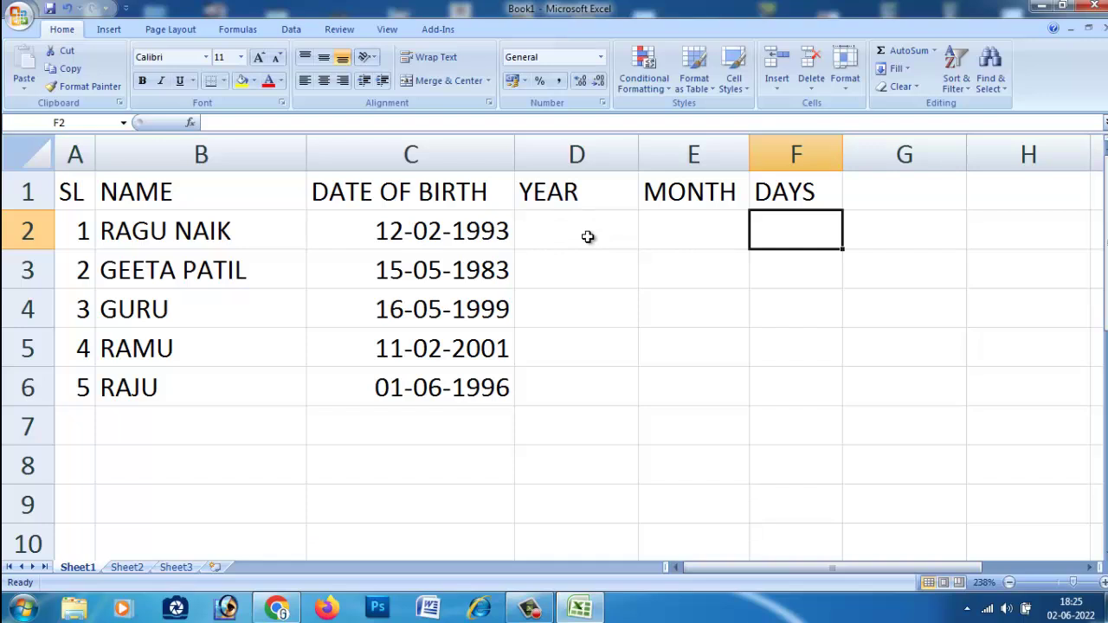
click(588, 309)
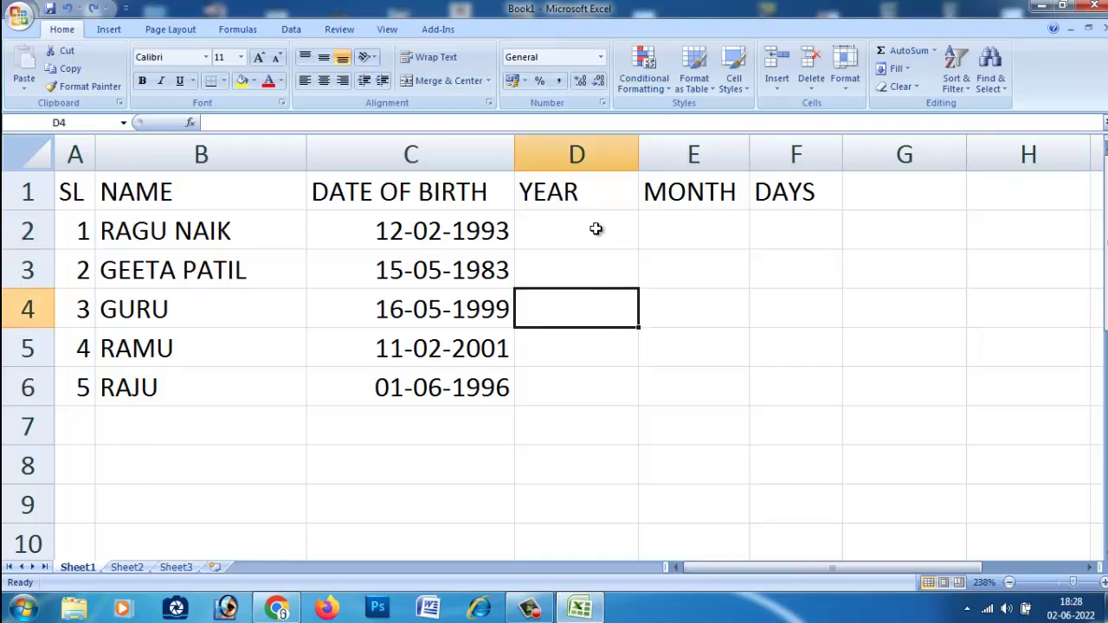
double_click(596, 229)
key(Escape)
click(574, 253)
double_click(570, 222)
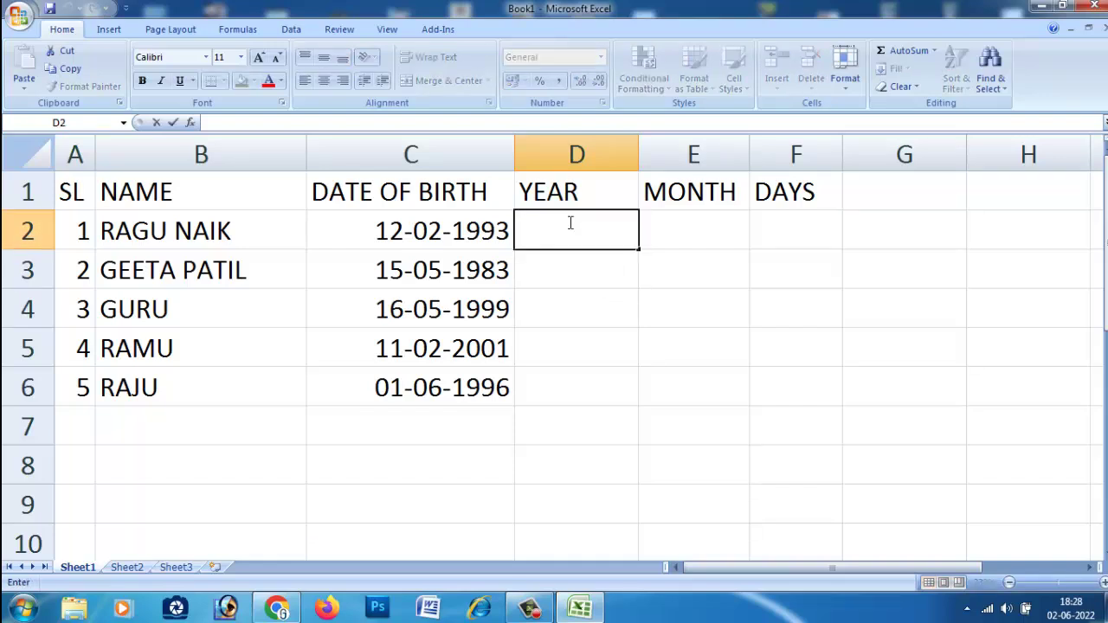
Type =datedif(C2,today(),"y" into D2, using C2 as the start date and a quoted "y" unit.
text(=)
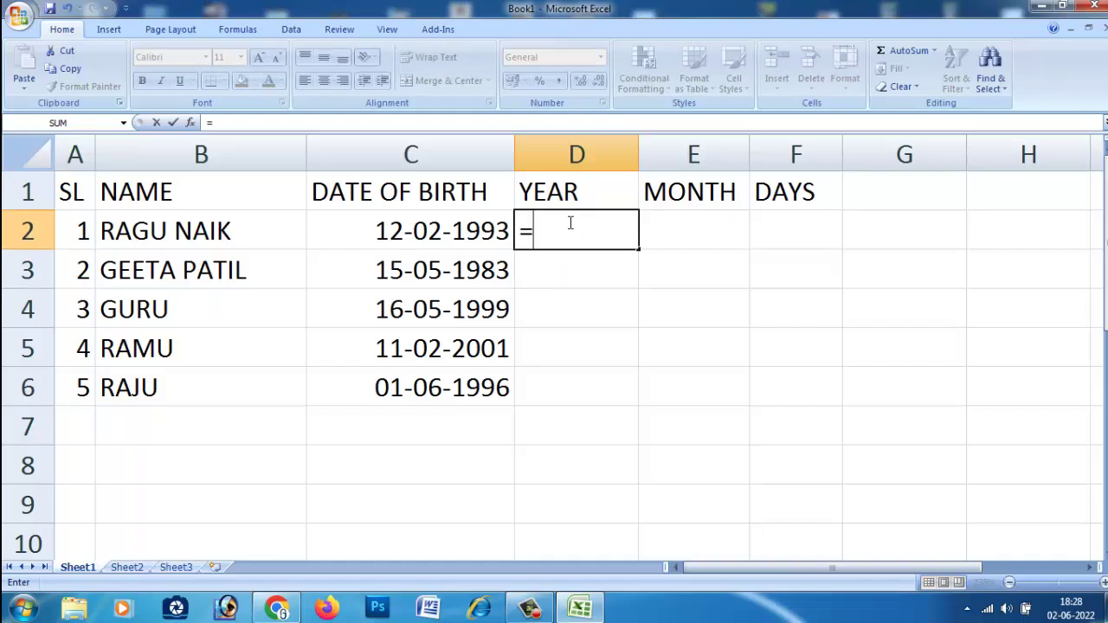
text(date)
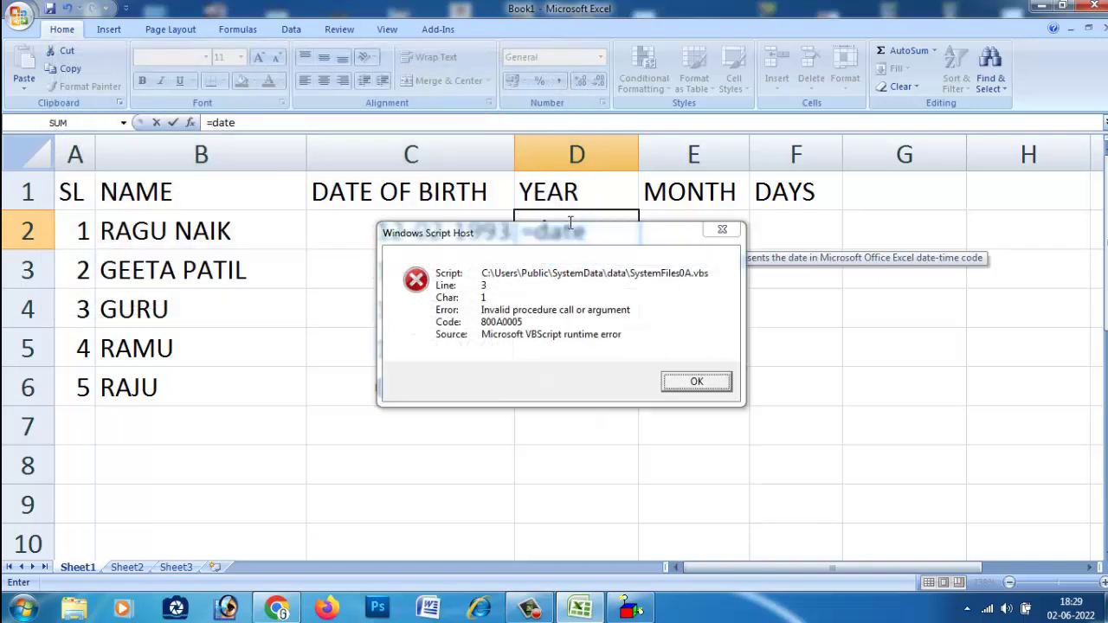
text(d)
click(722, 229)
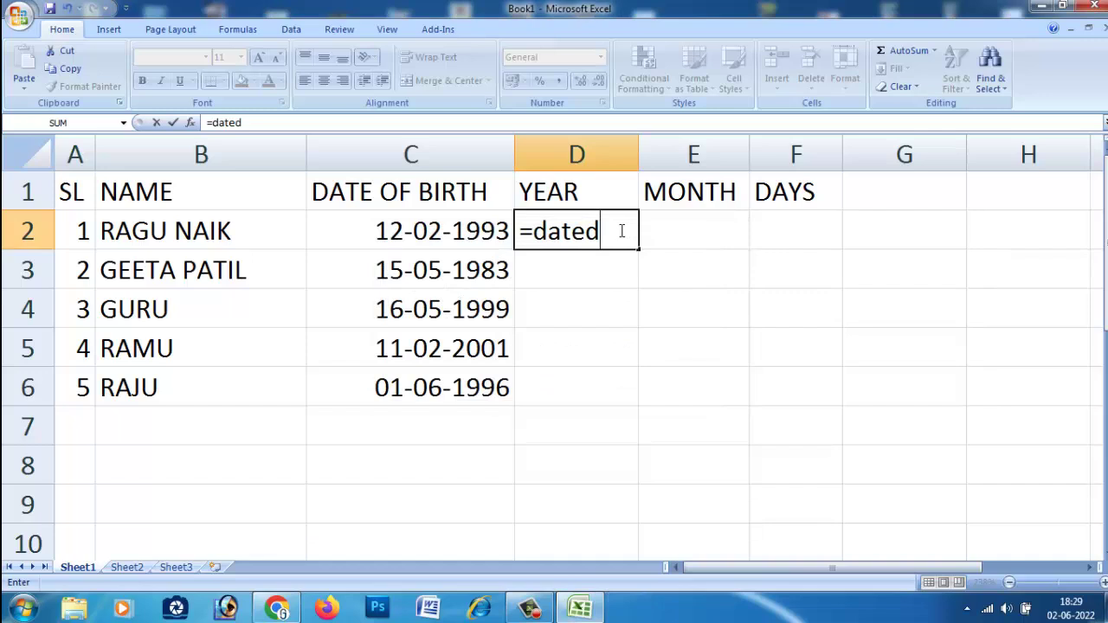
text(if()
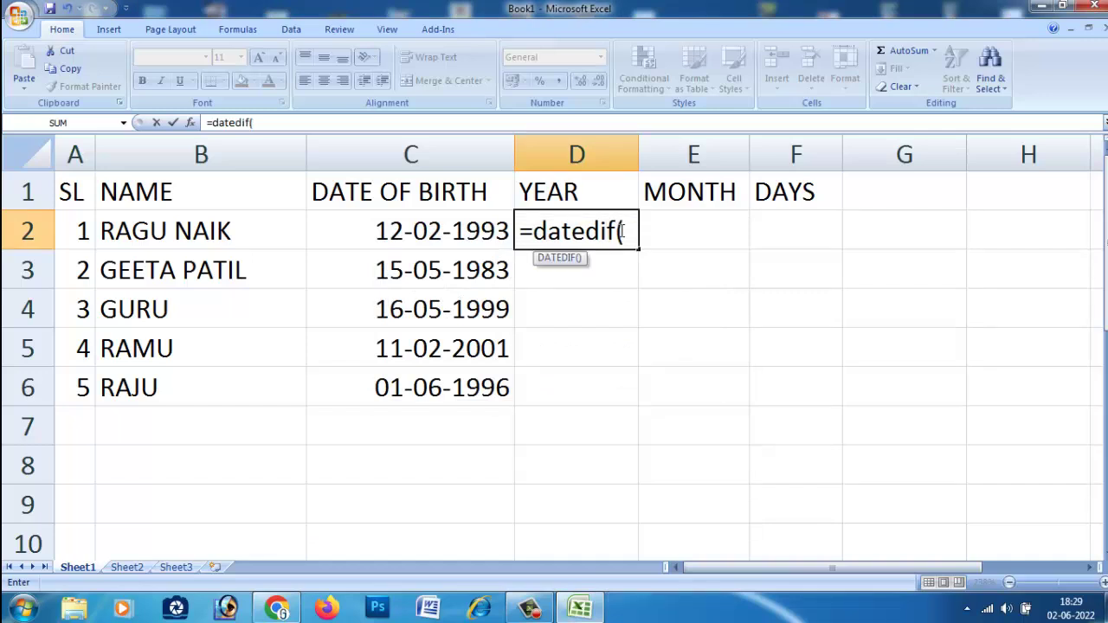
click(430, 233)
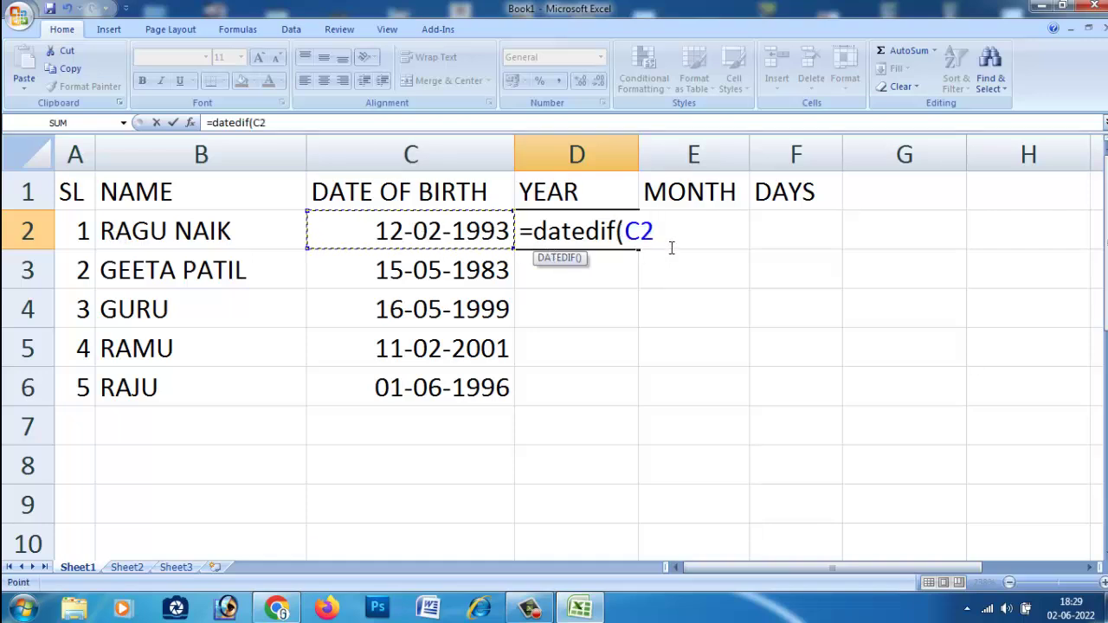
text(,to)
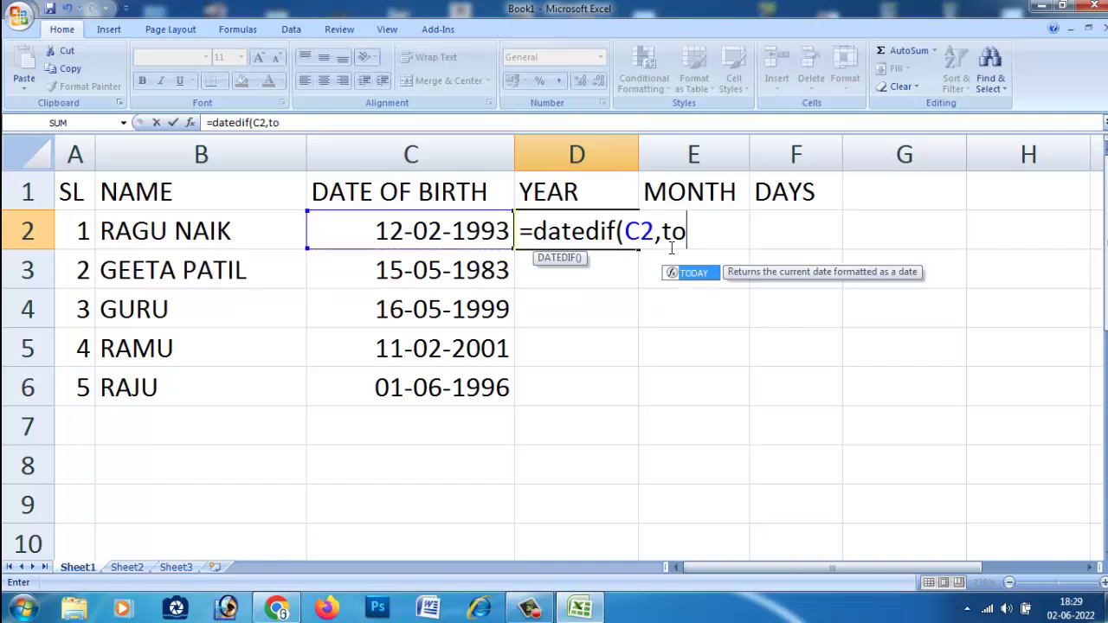
text(day())
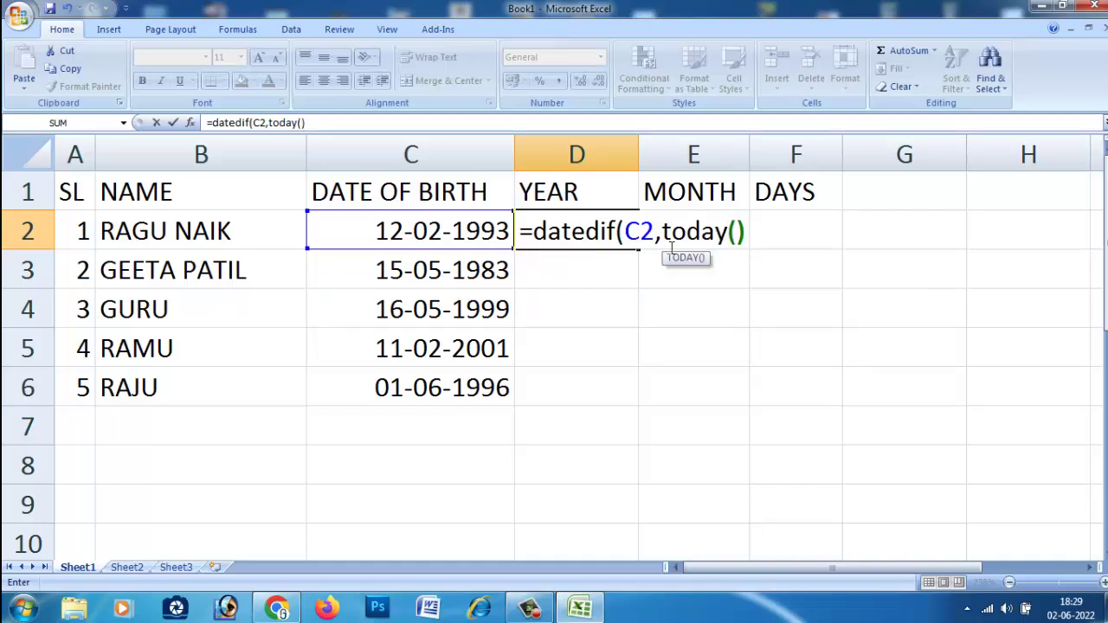
text(,)
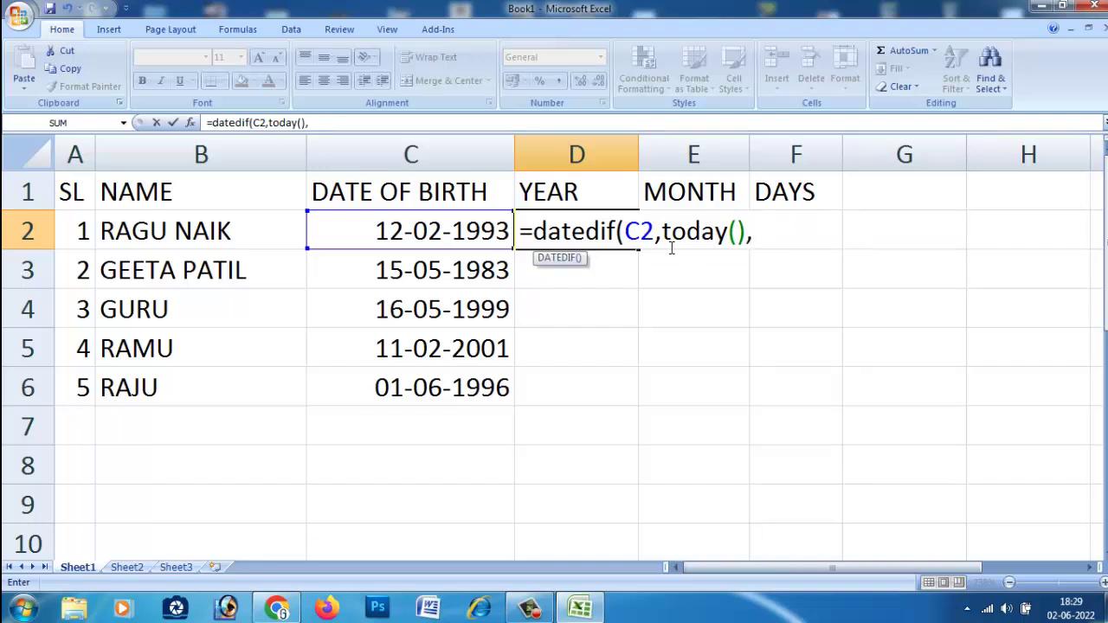
text(y)
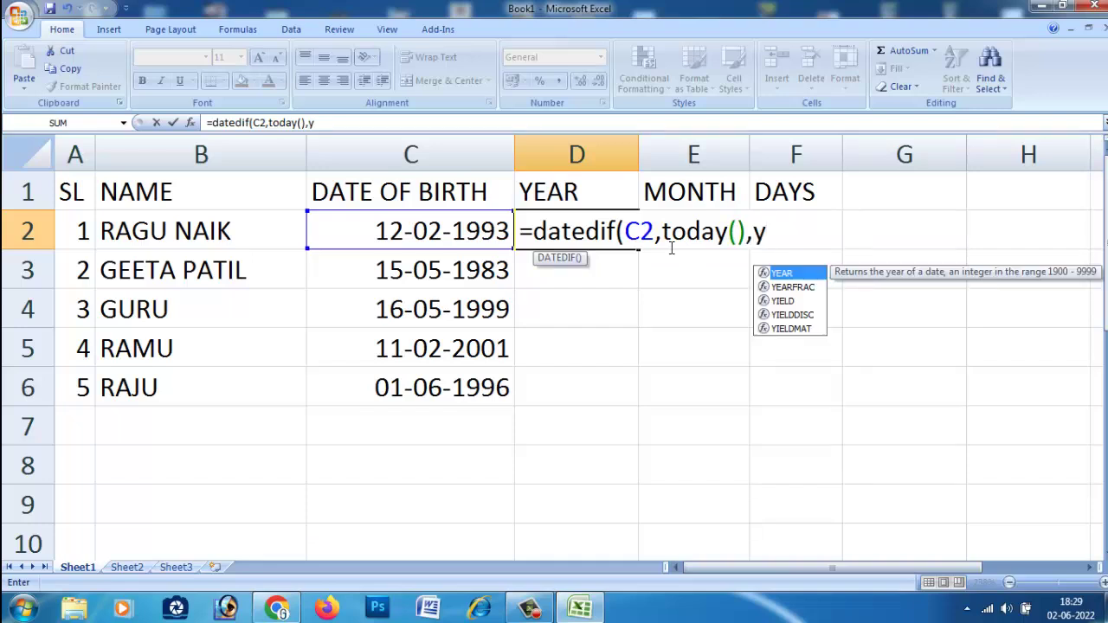
key(BackSpace)
text("y")
Dismiss the correction prompts and add the closing parenthesis so D2 shows an age of 29.
key(Return)
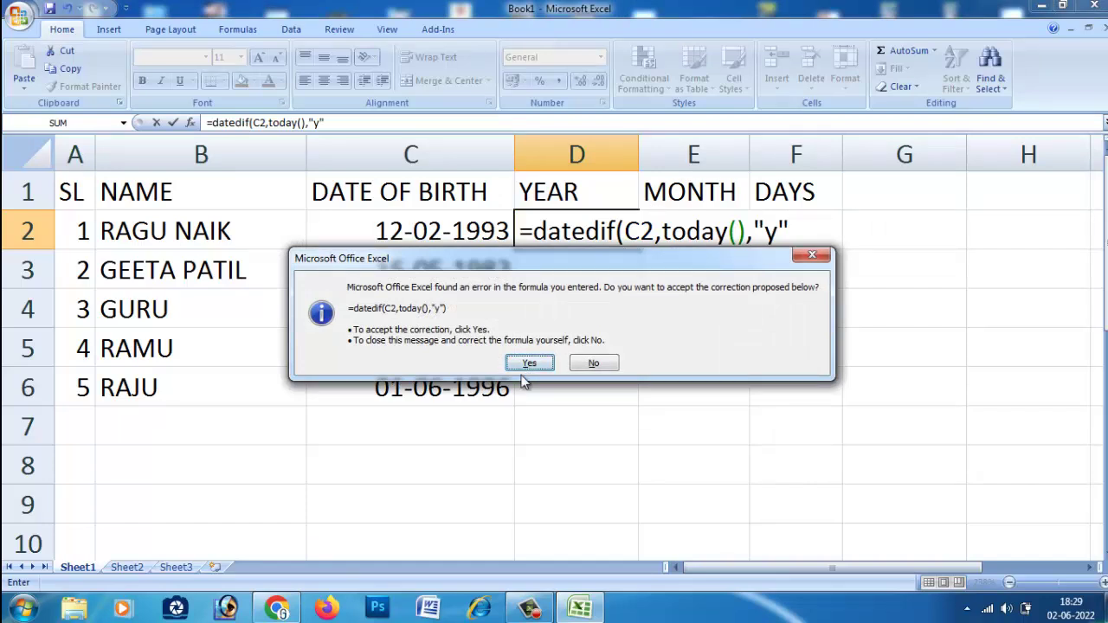
click(808, 256)
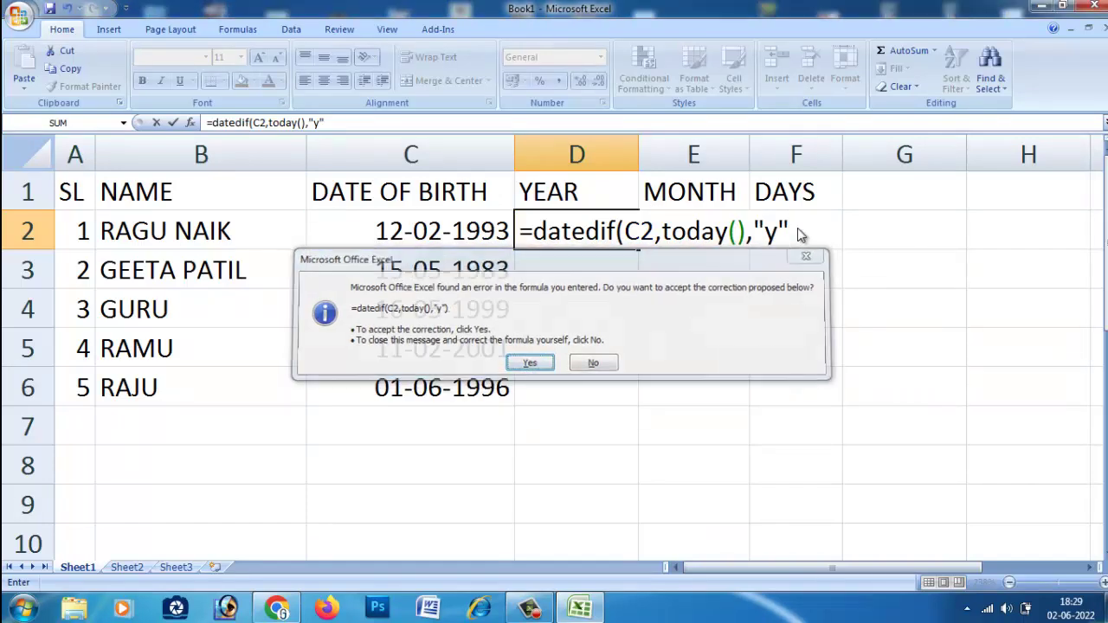
click(812, 274)
click(797, 236)
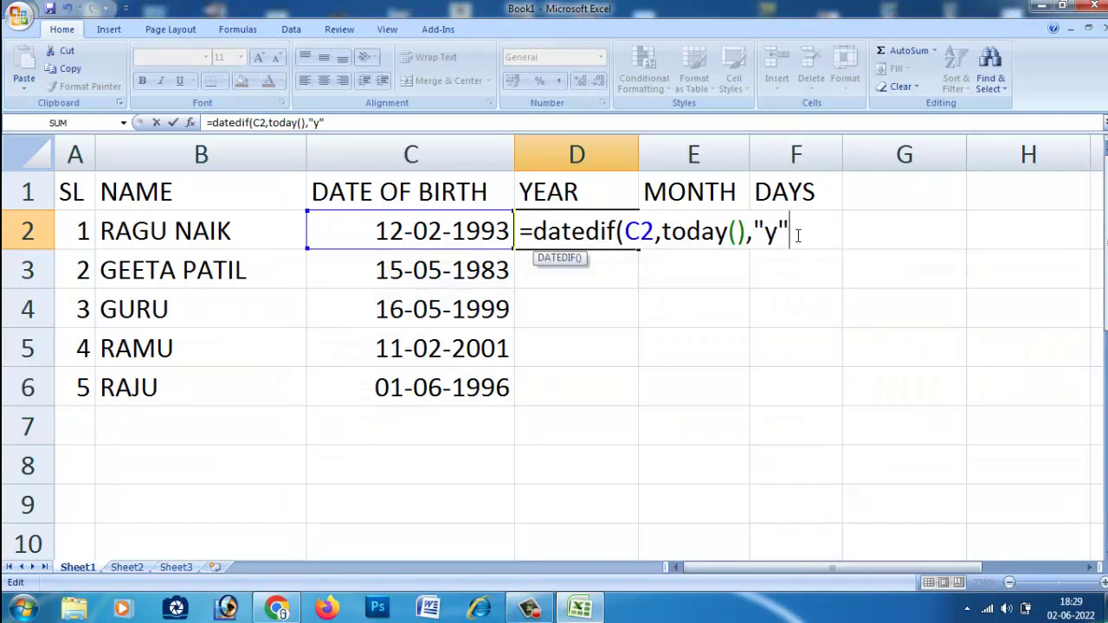
text())
key(Return)
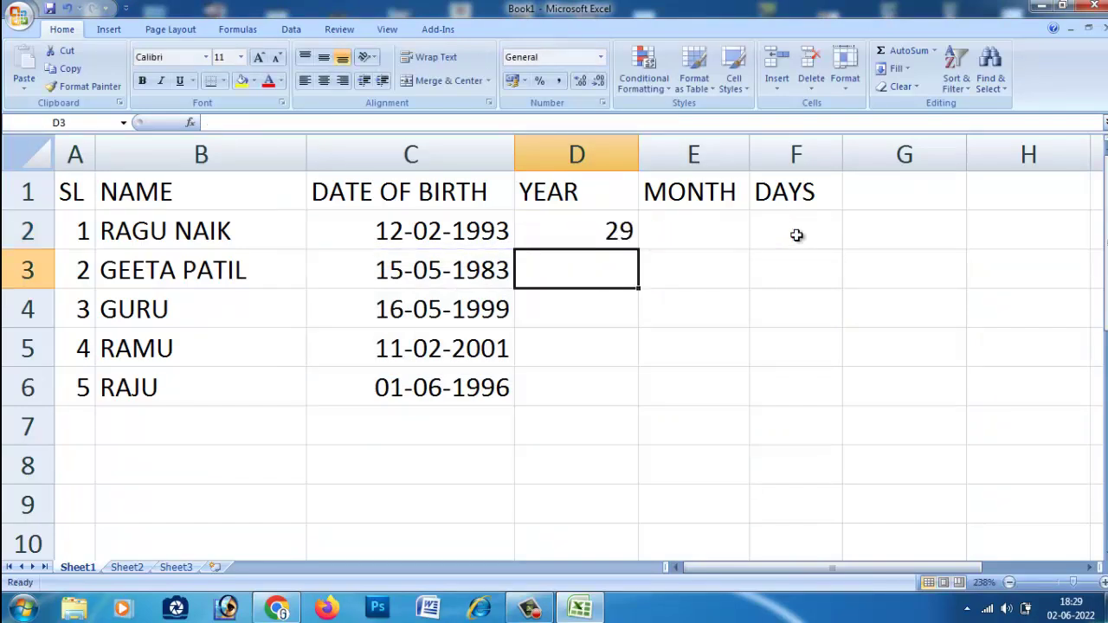
click(604, 242)
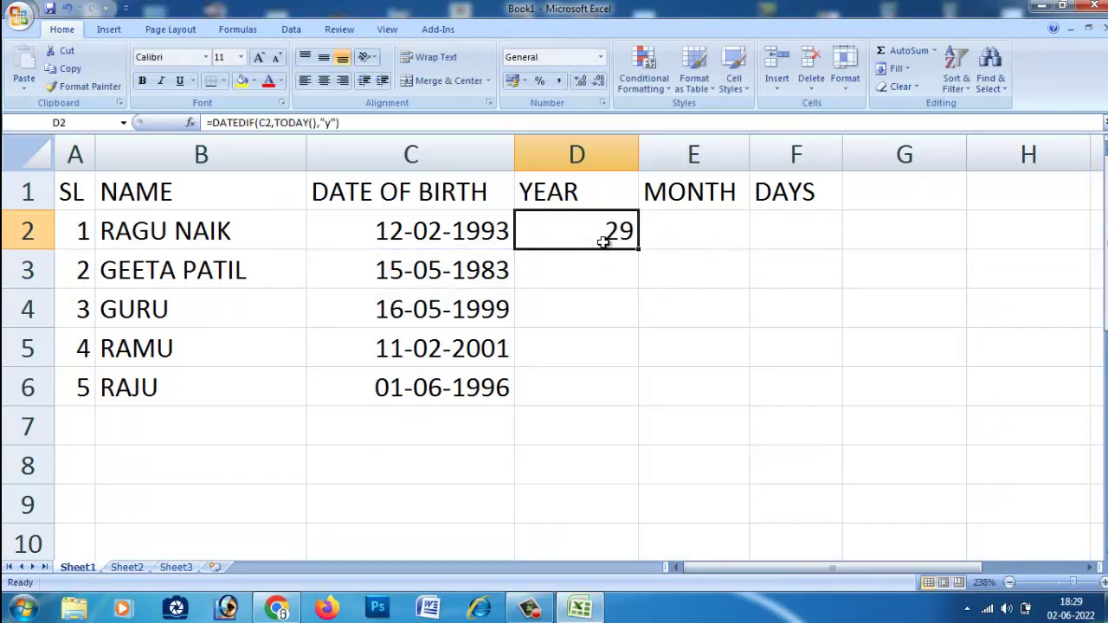
click(602, 270)
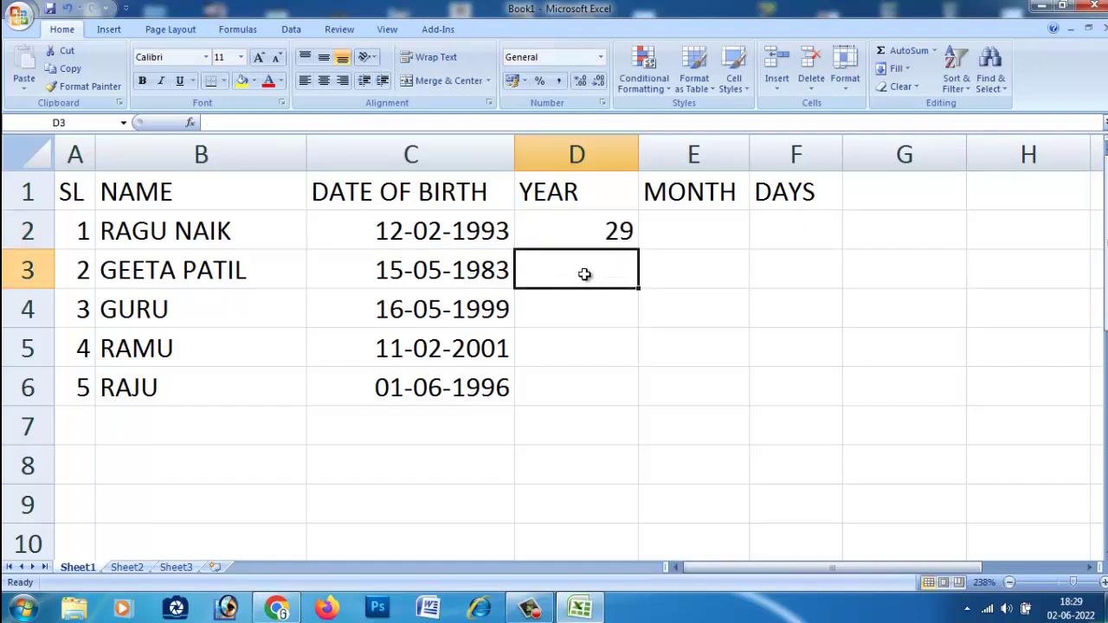
Enter =DATEDIF(C3,TODAY(),"y") in D3 and copy it down through D6.
text(=)
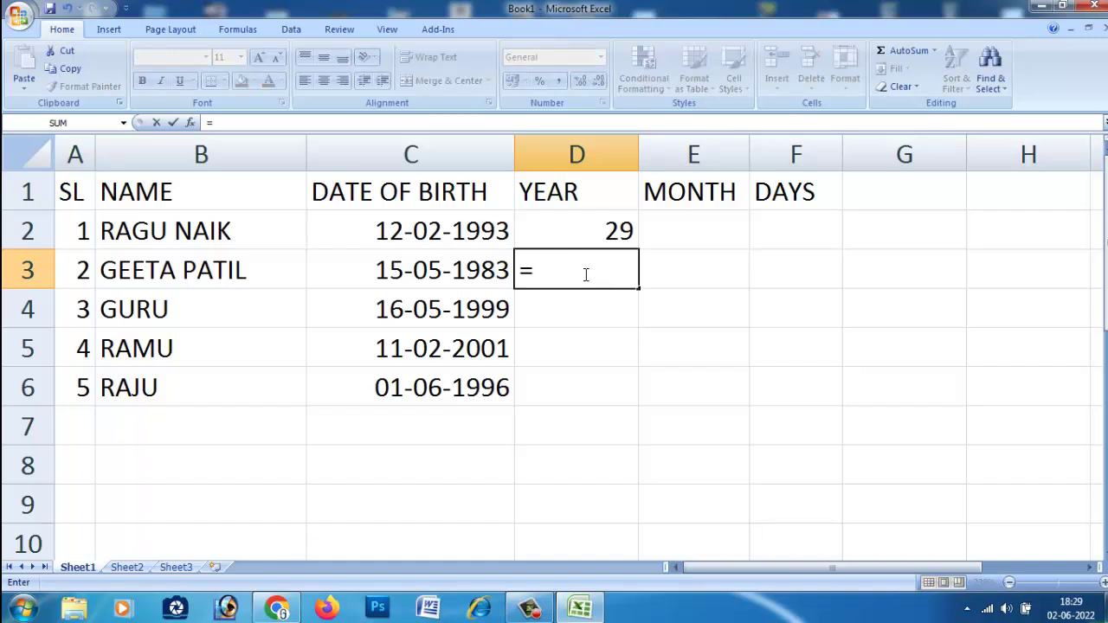
text(datedif()
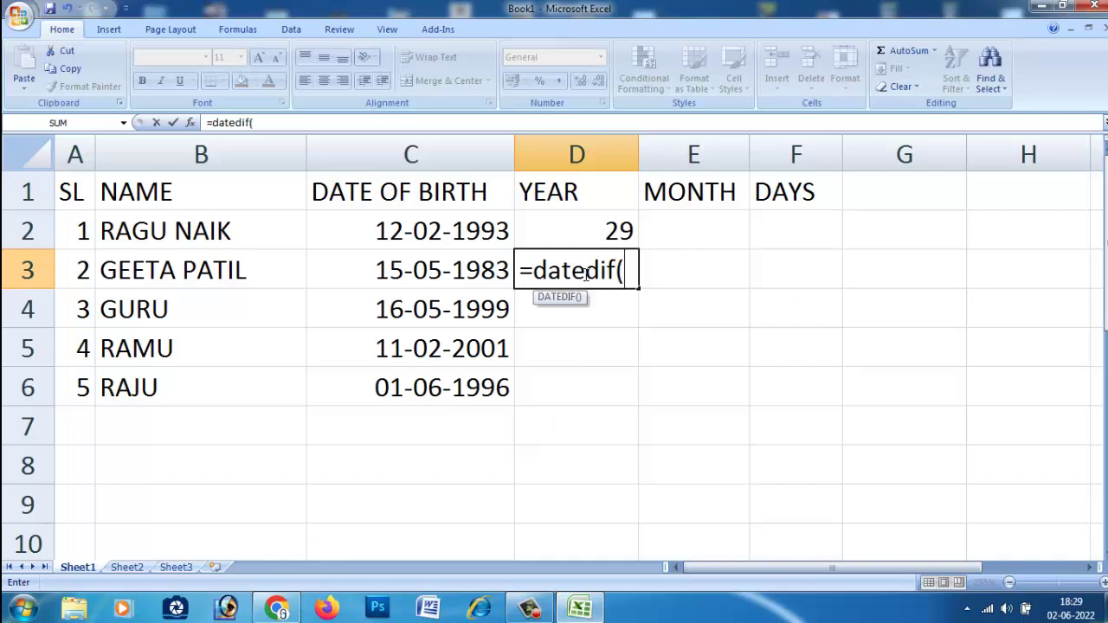
click(420, 270)
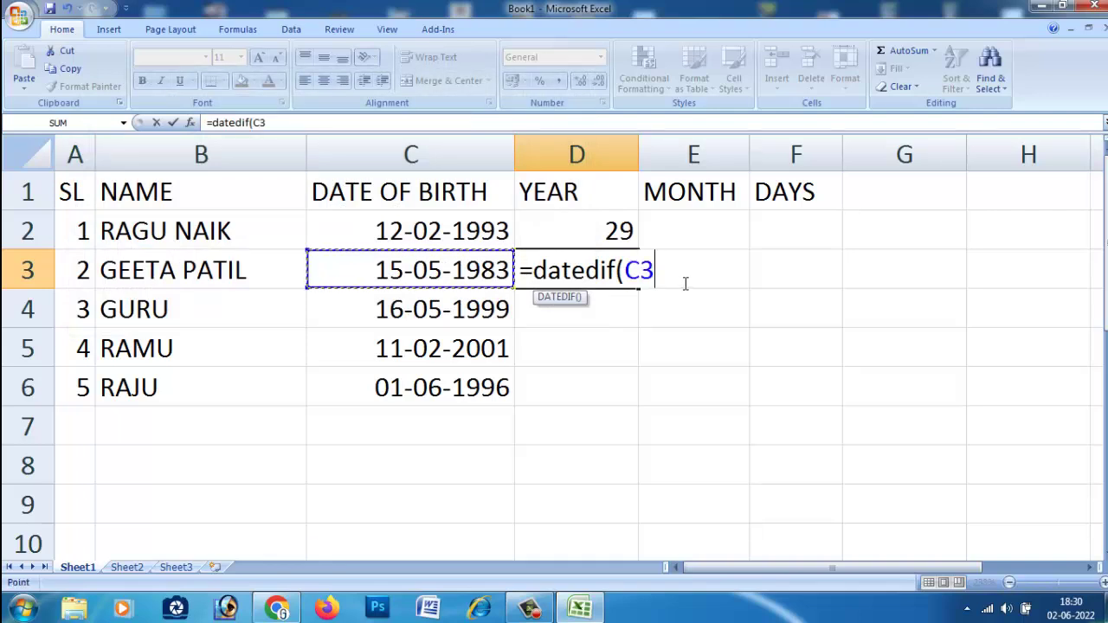
text(,)
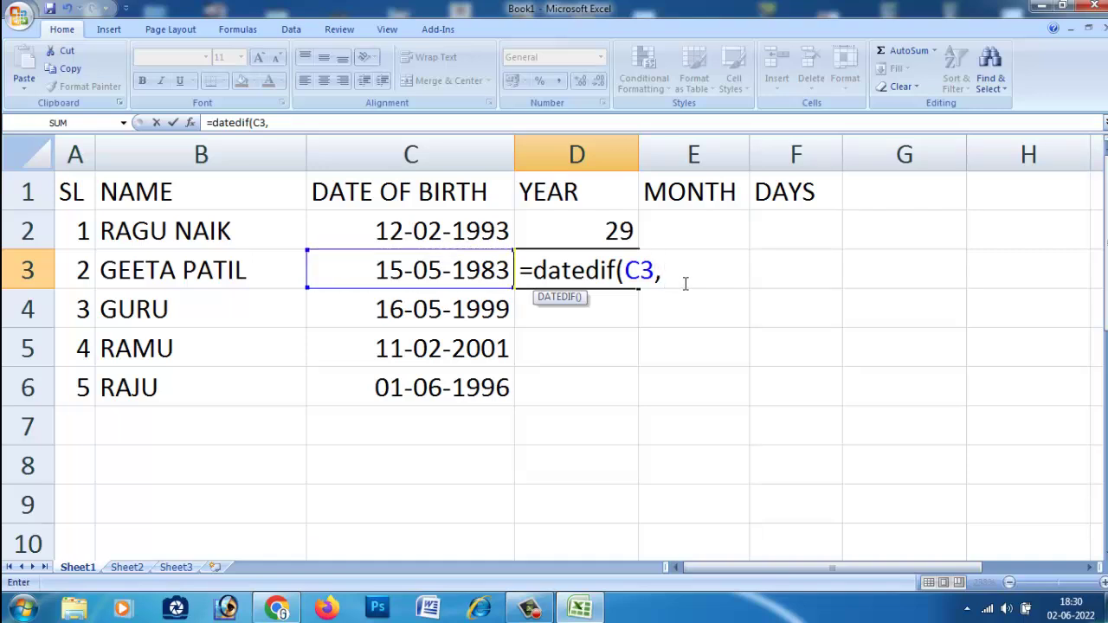
text(t)
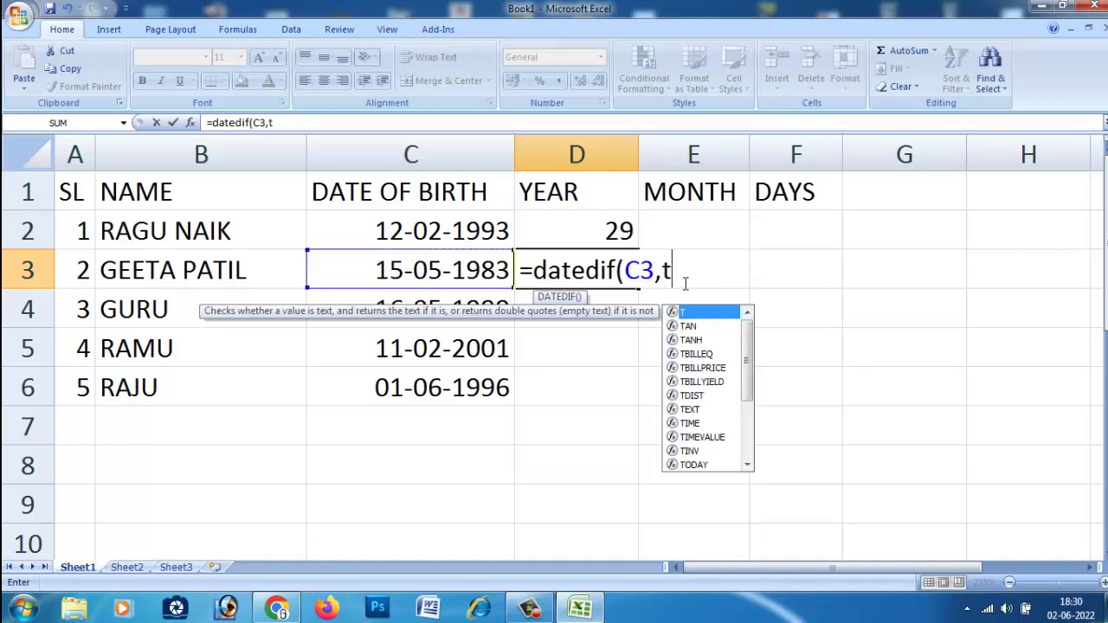
text(oday)
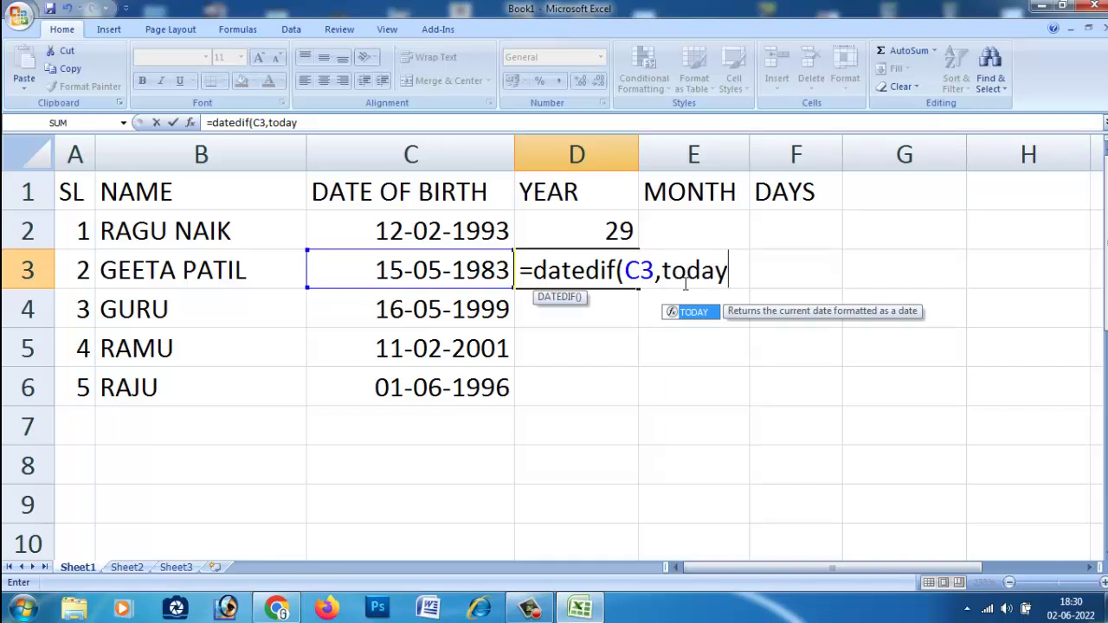
text(())
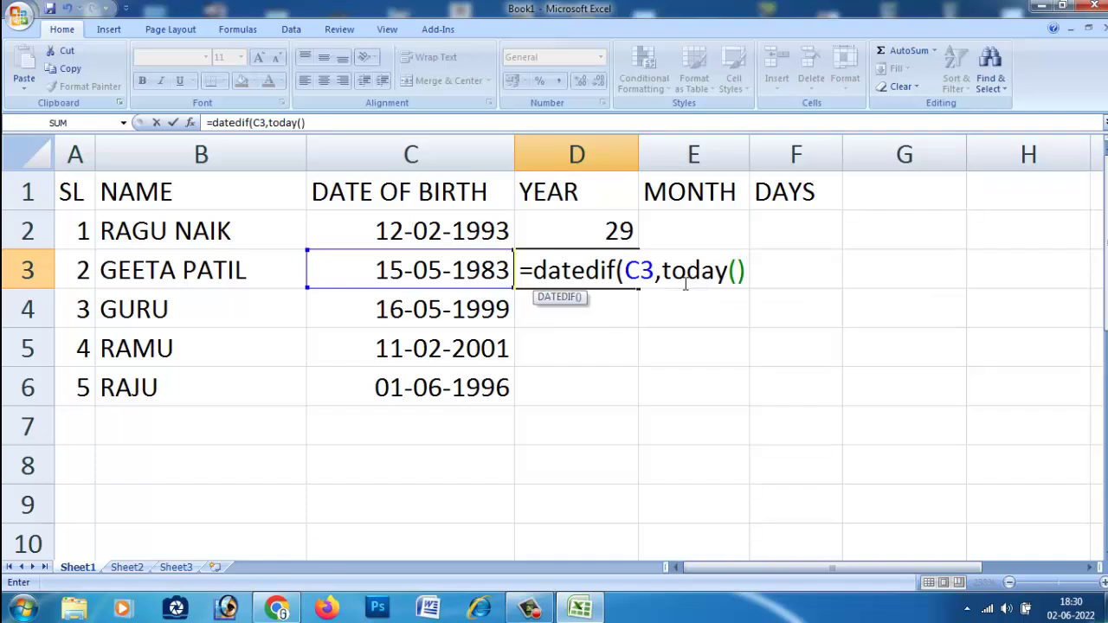
text(,"y"))
key(Return)
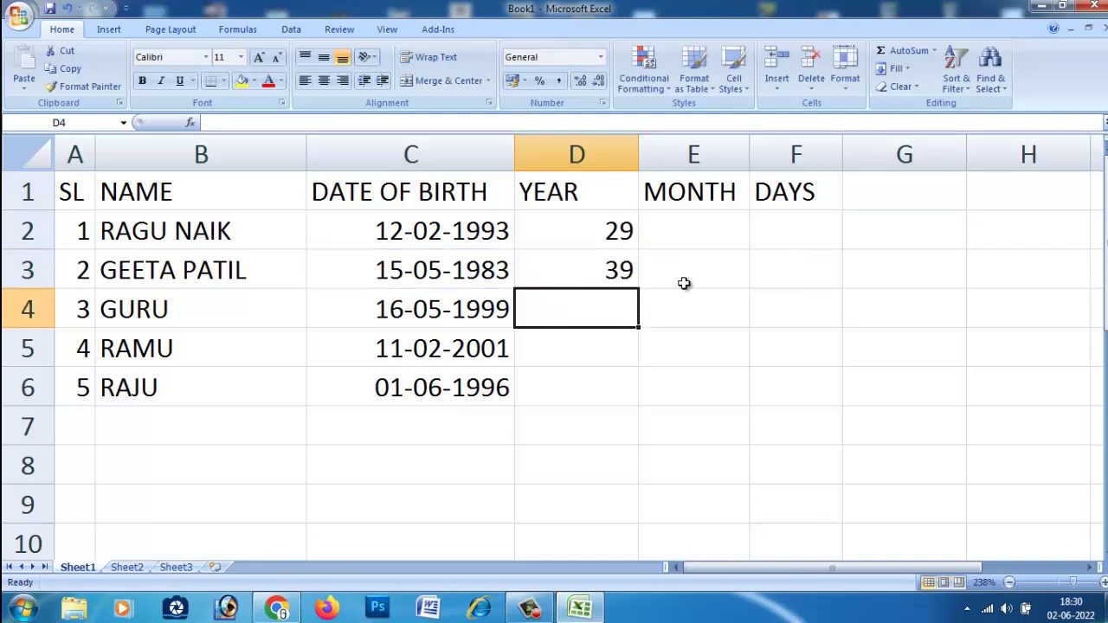
click(613, 269)
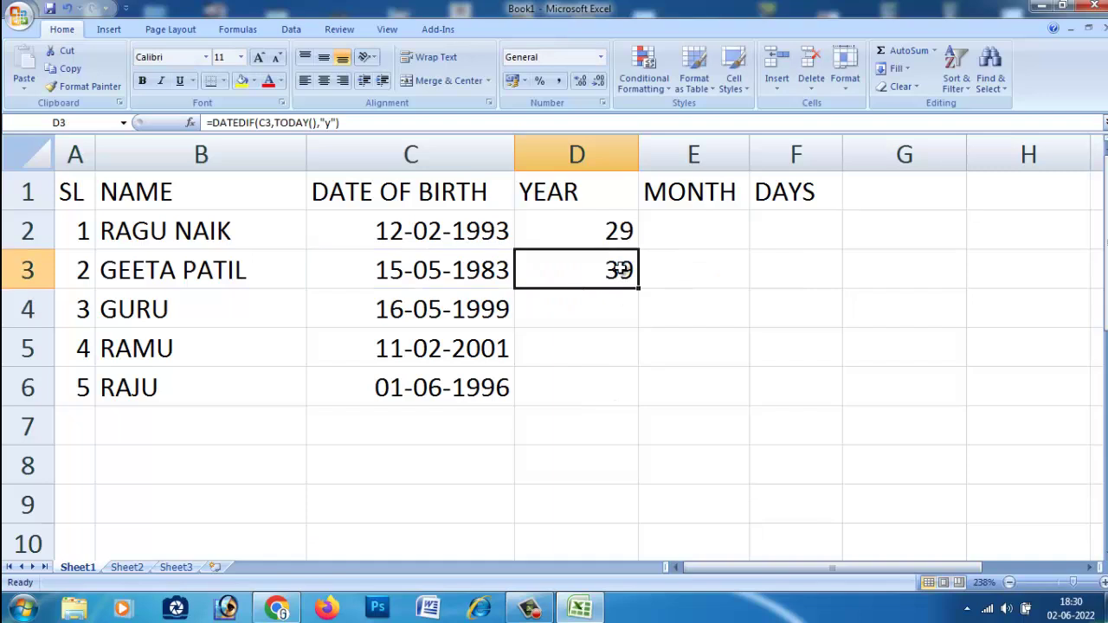
drag(641, 292, 638, 401)
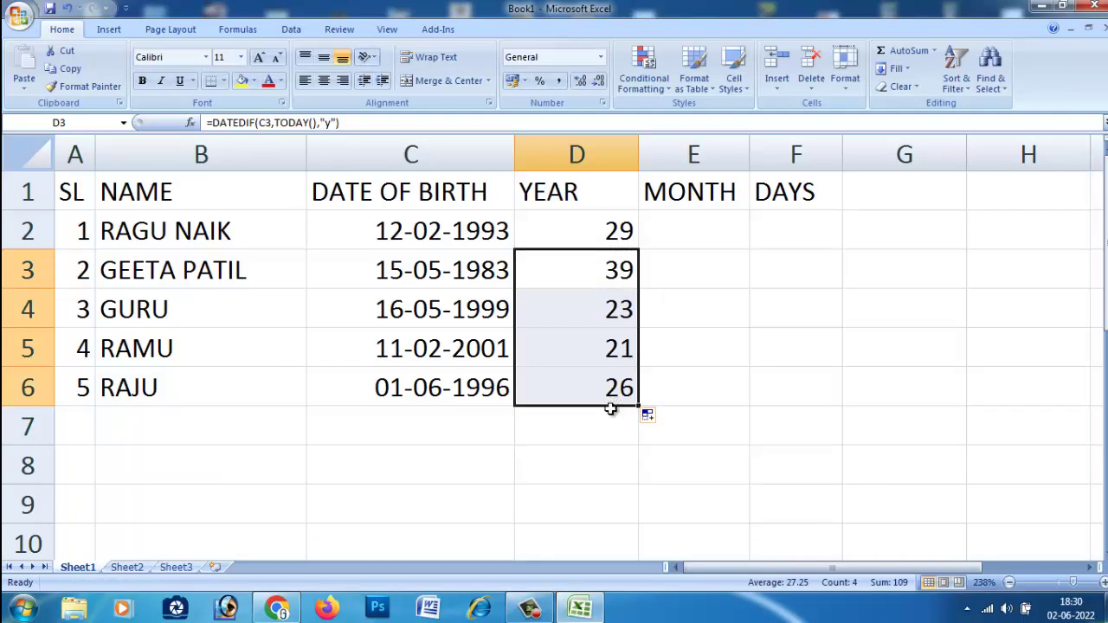
Enter =DATEDIF(C2,TODAY(),"m") in E2 to get the age in months, 351.
click(698, 234)
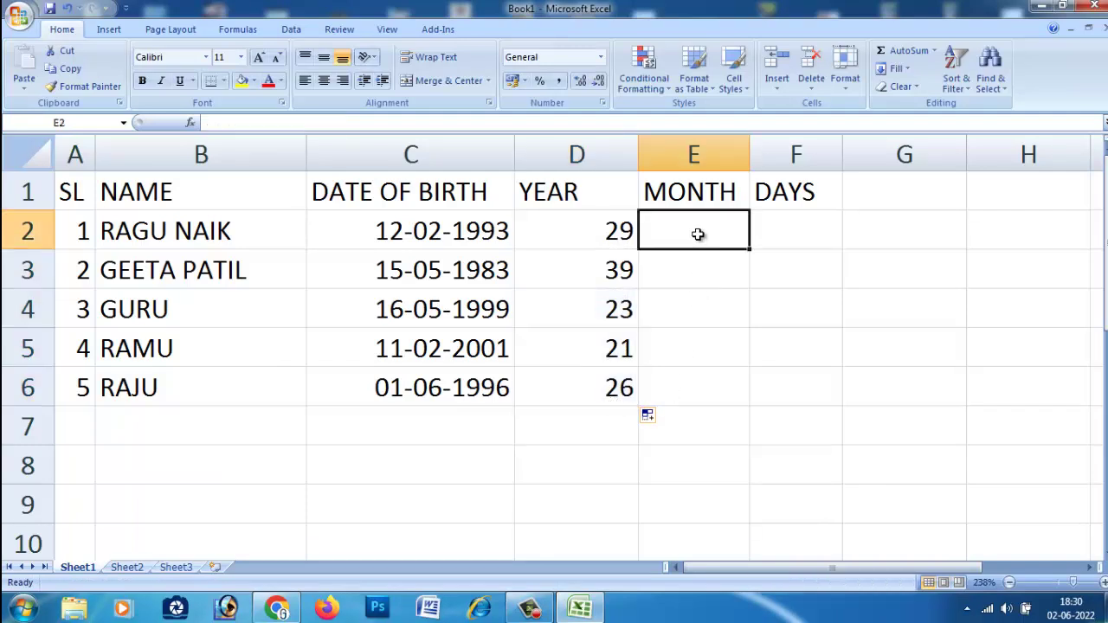
double_click(698, 234)
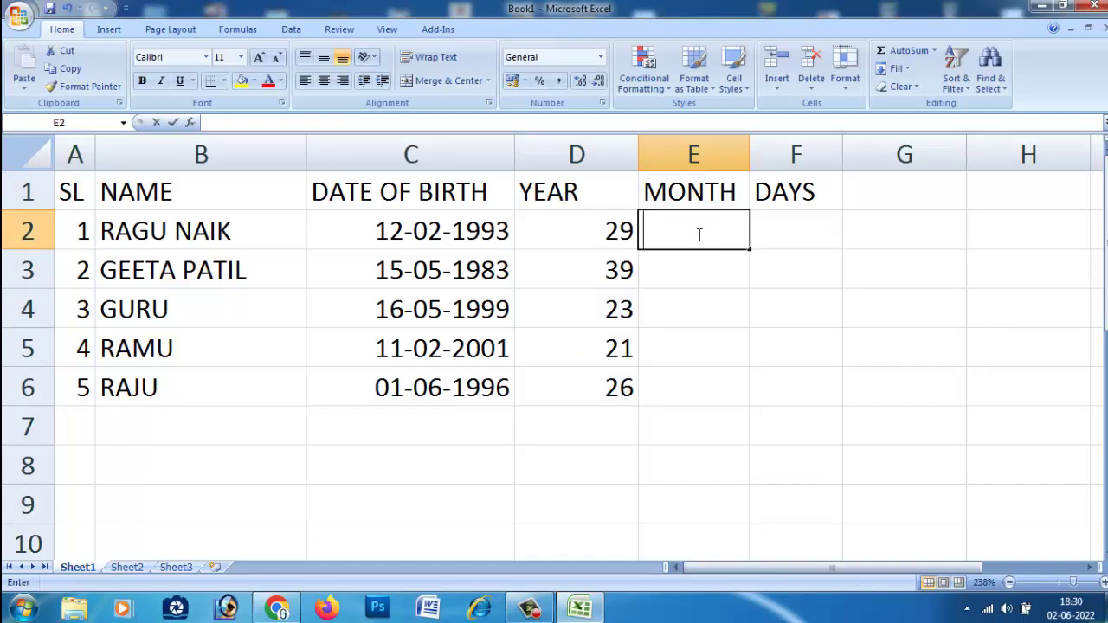
text(=)
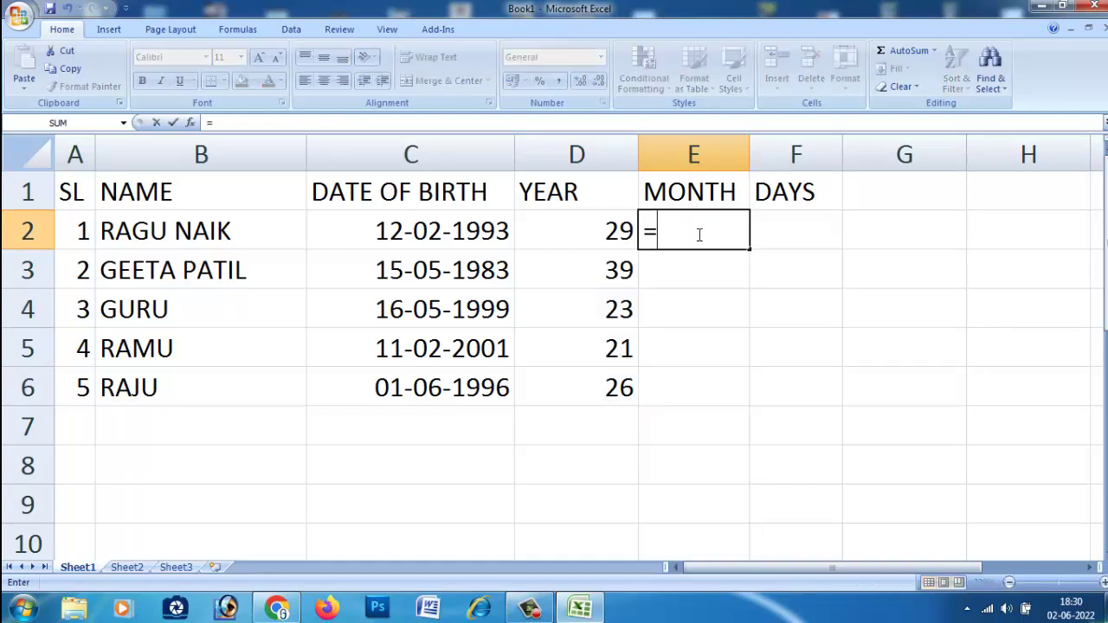
text(da)
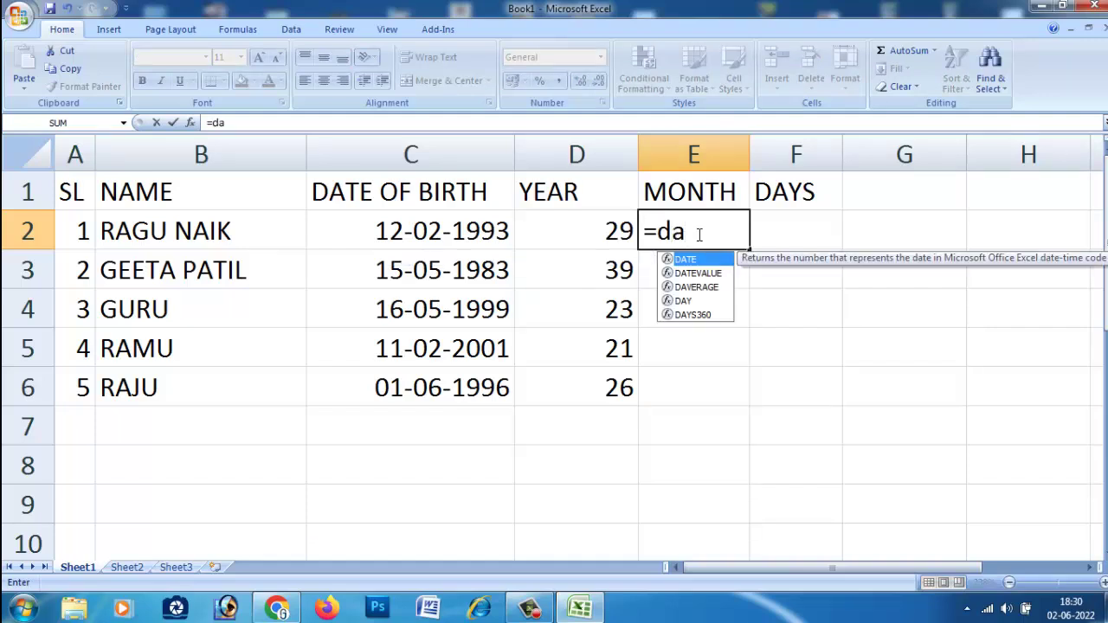
text(tedif)
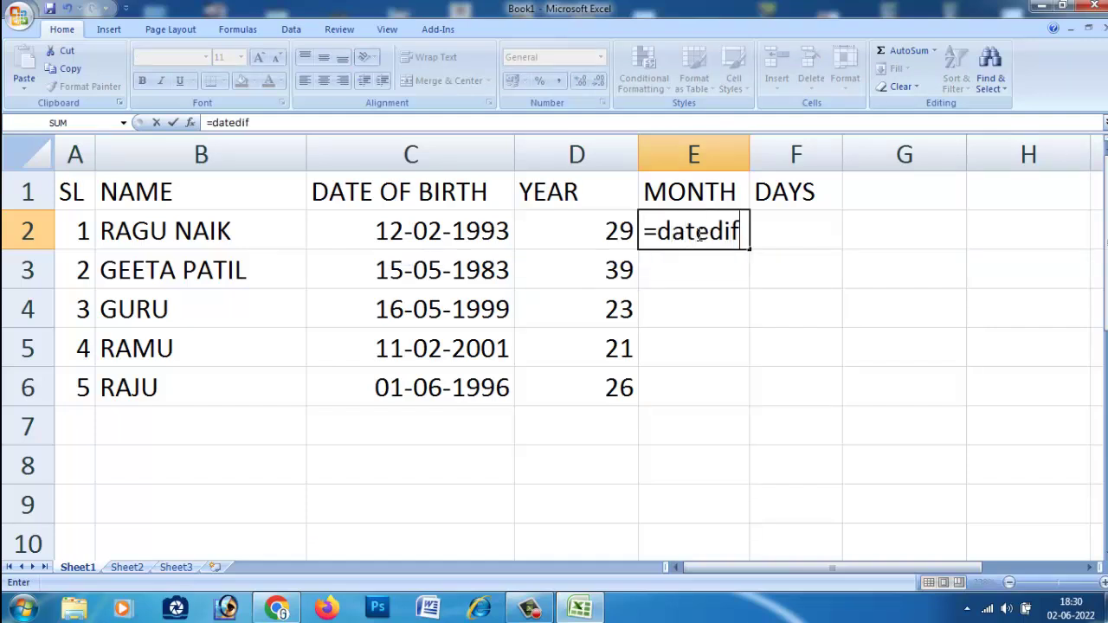
text(()
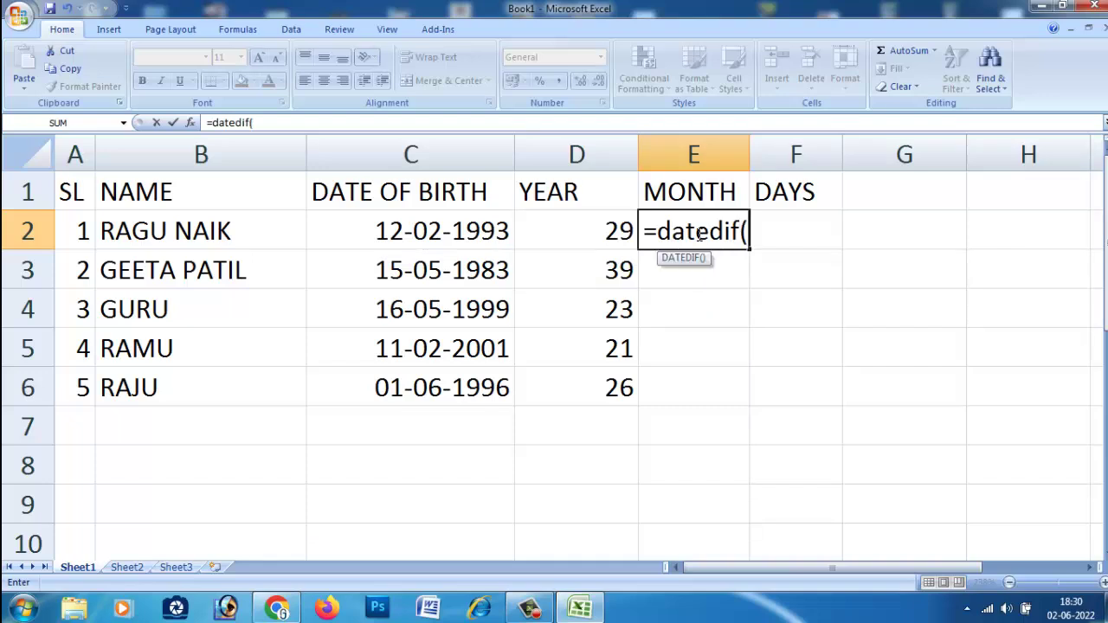
click(482, 236)
text(,todat)
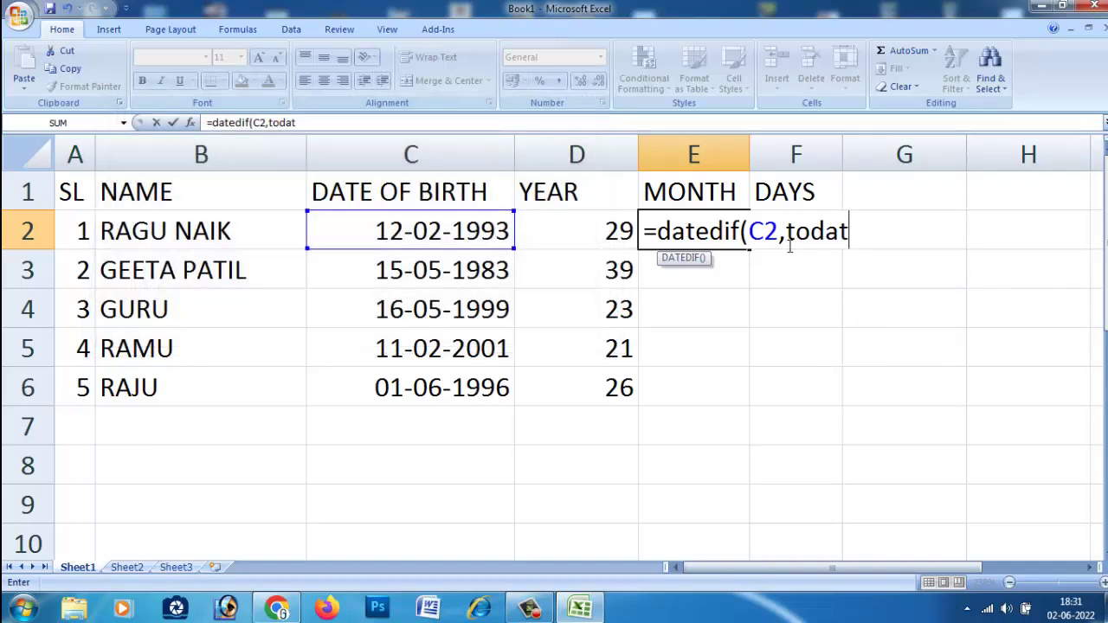
key(BackSpace)
text(y)
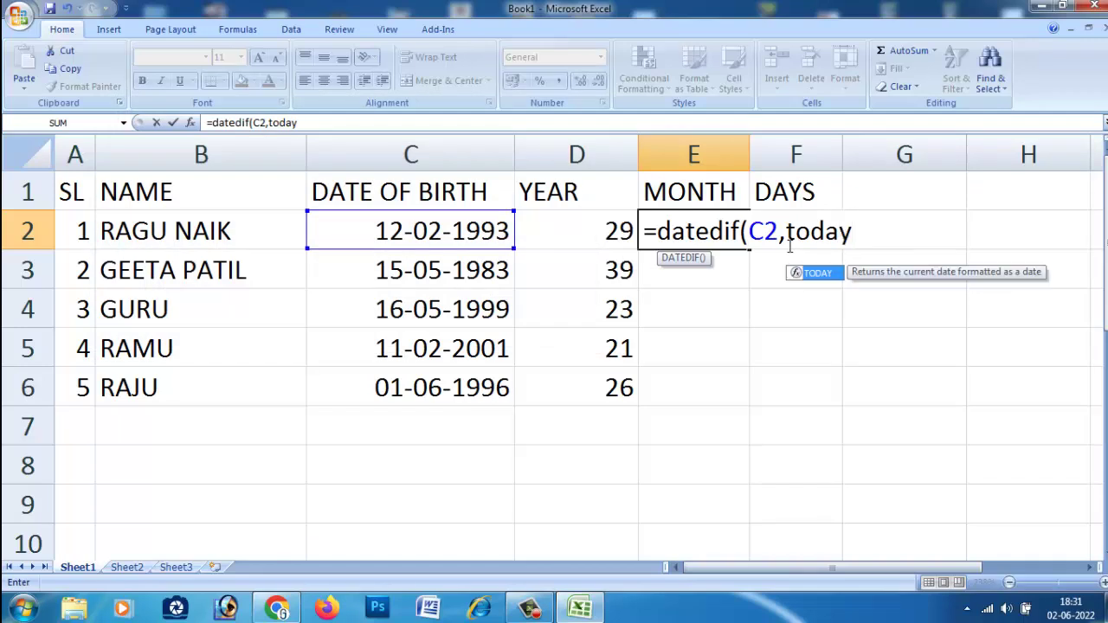
text(())
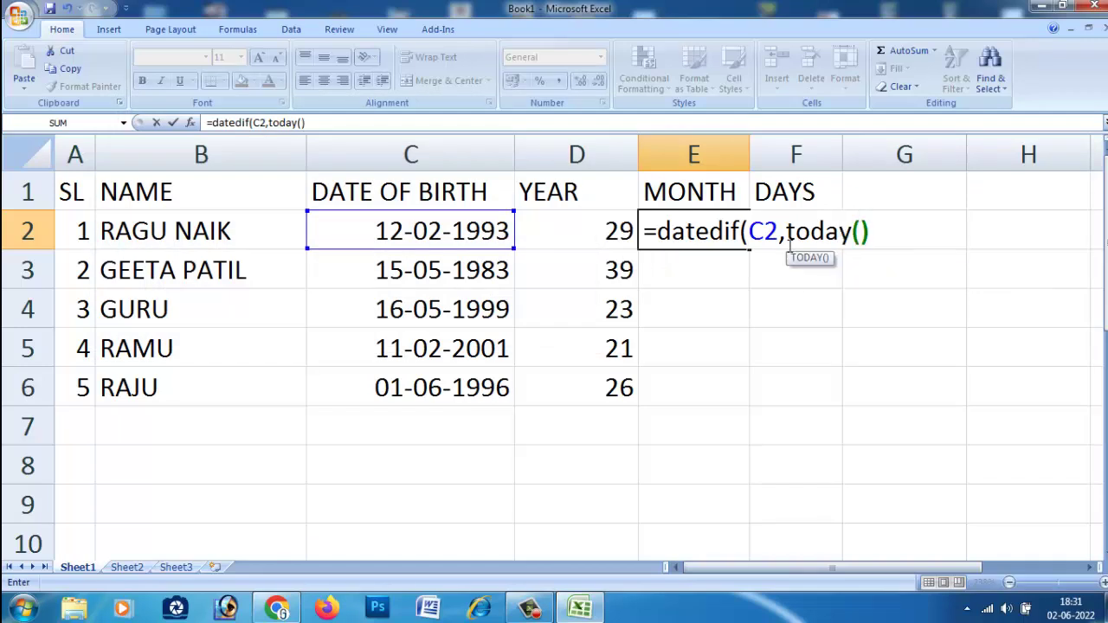
text(,)
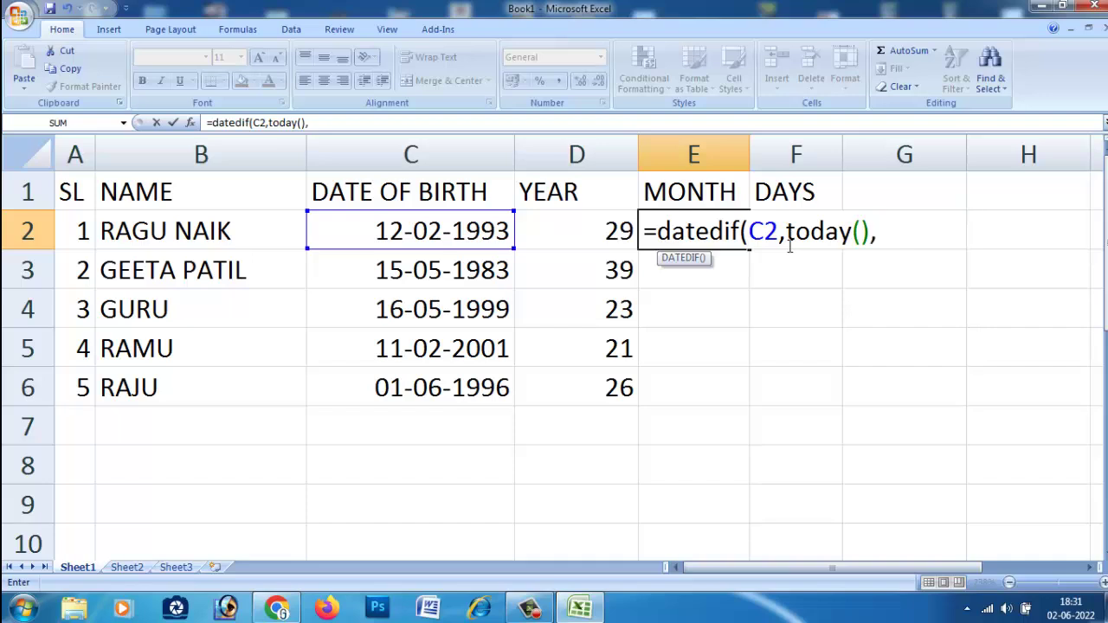
text("m"))
key(Return)
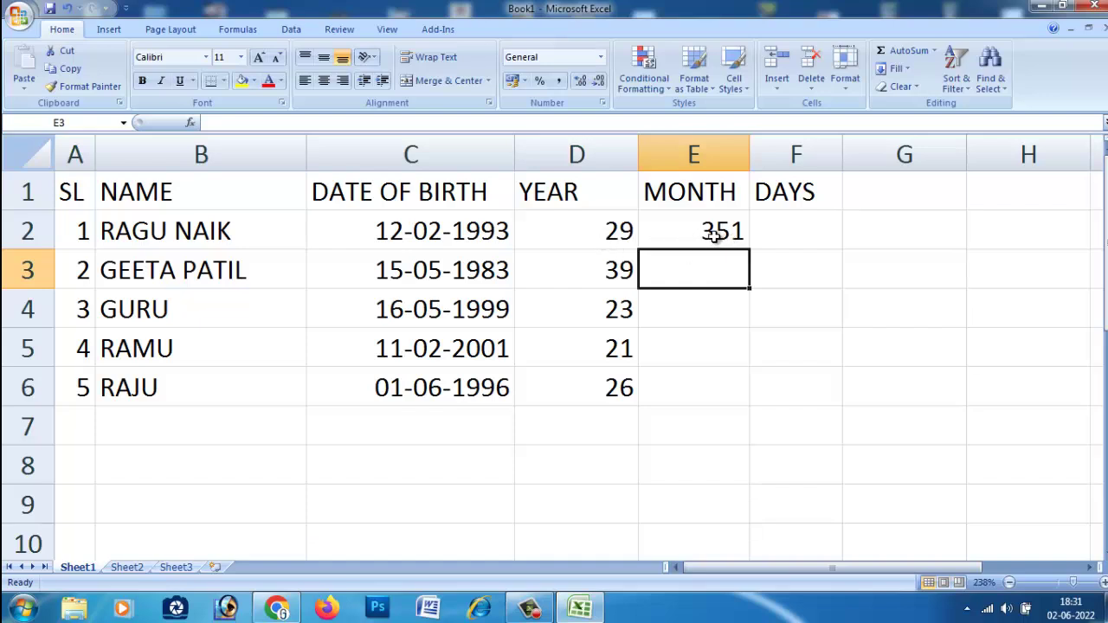
Enter =DATEDIF(C2,TODAY(),"d") in F2 to get the age in days, 10702.
click(782, 231)
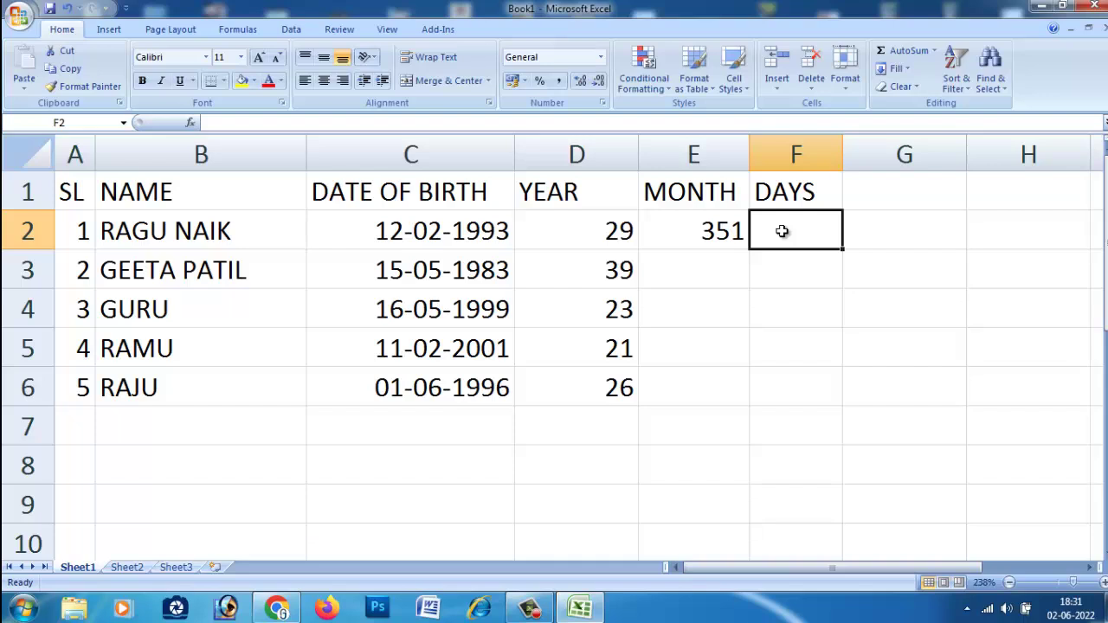
text(=)
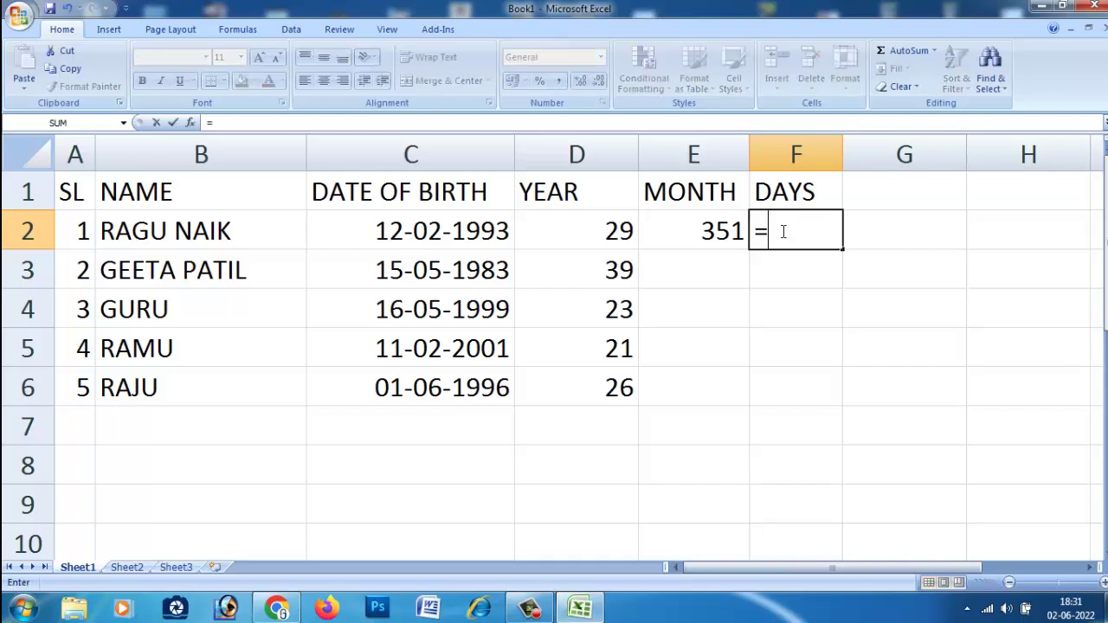
text(dated)
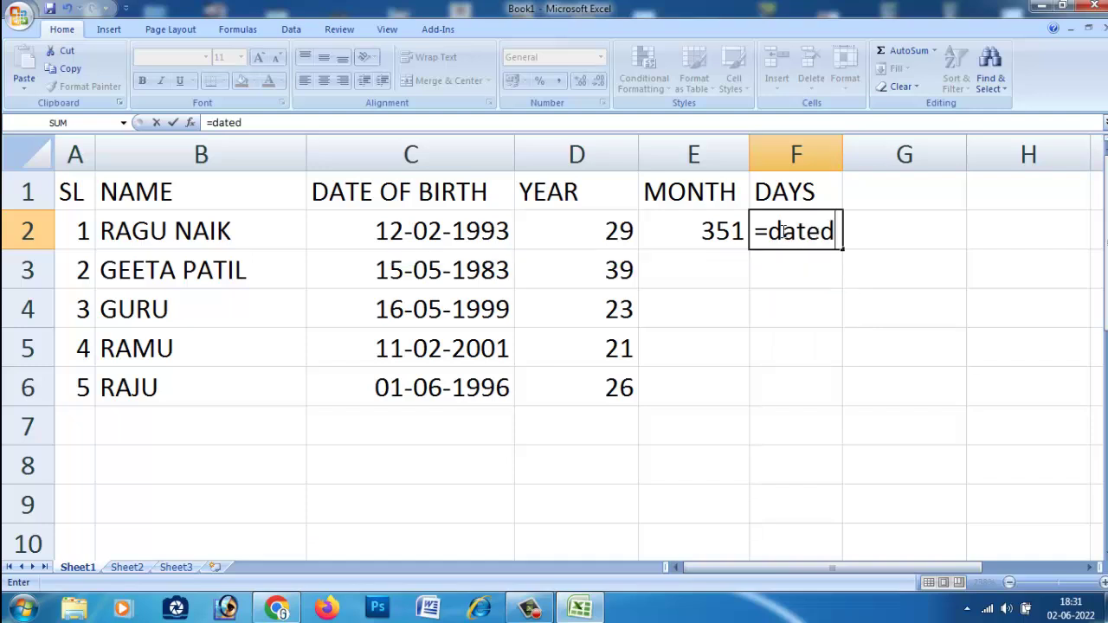
text(if()
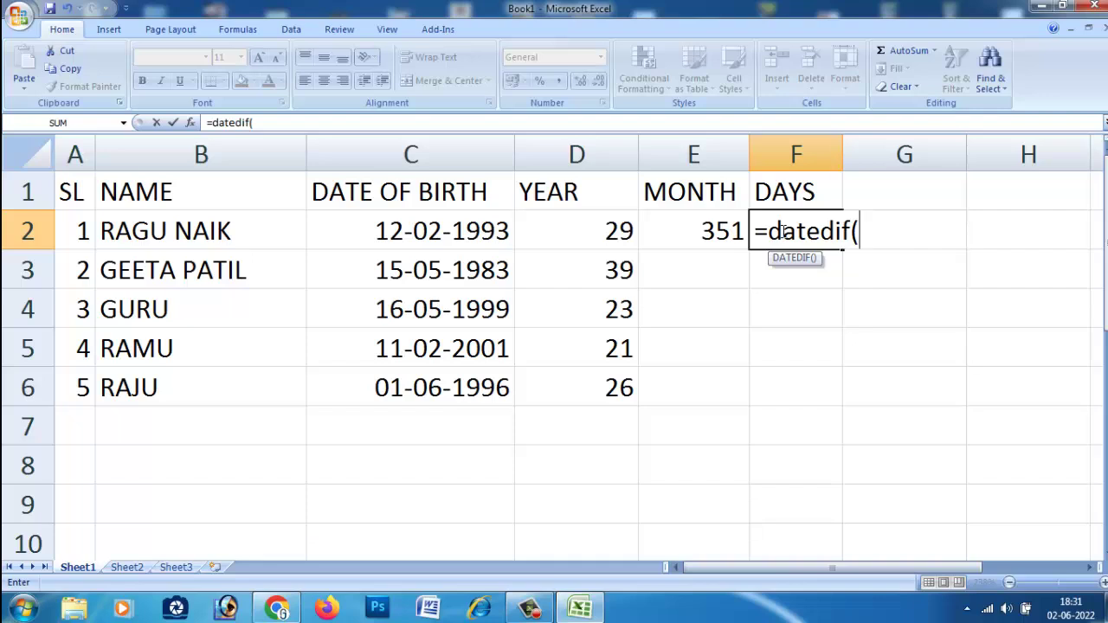
click(490, 239)
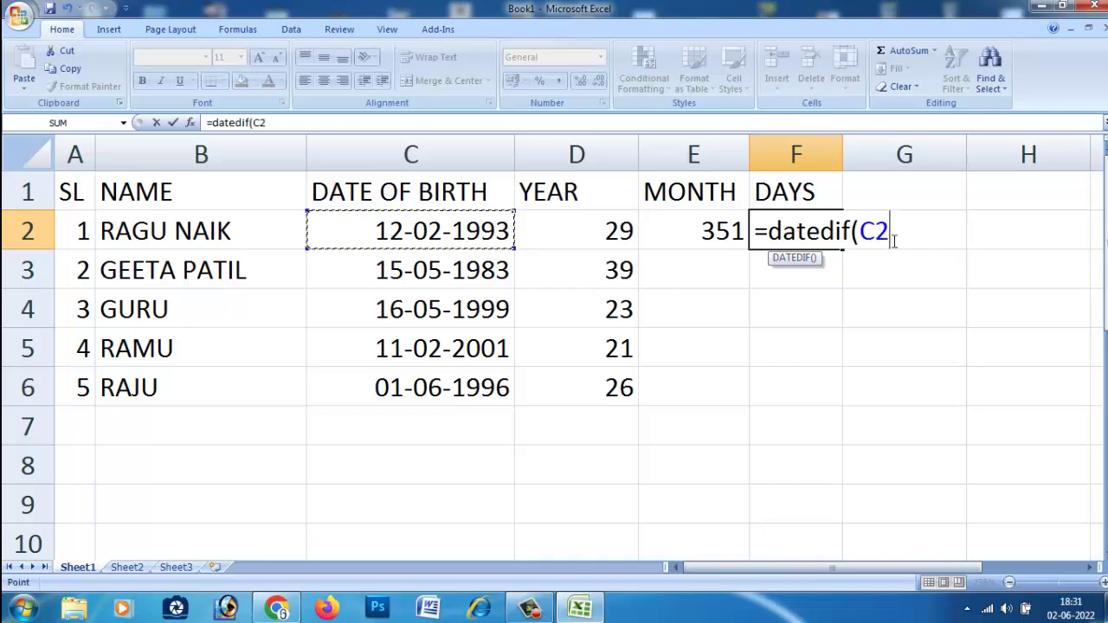
text(,)
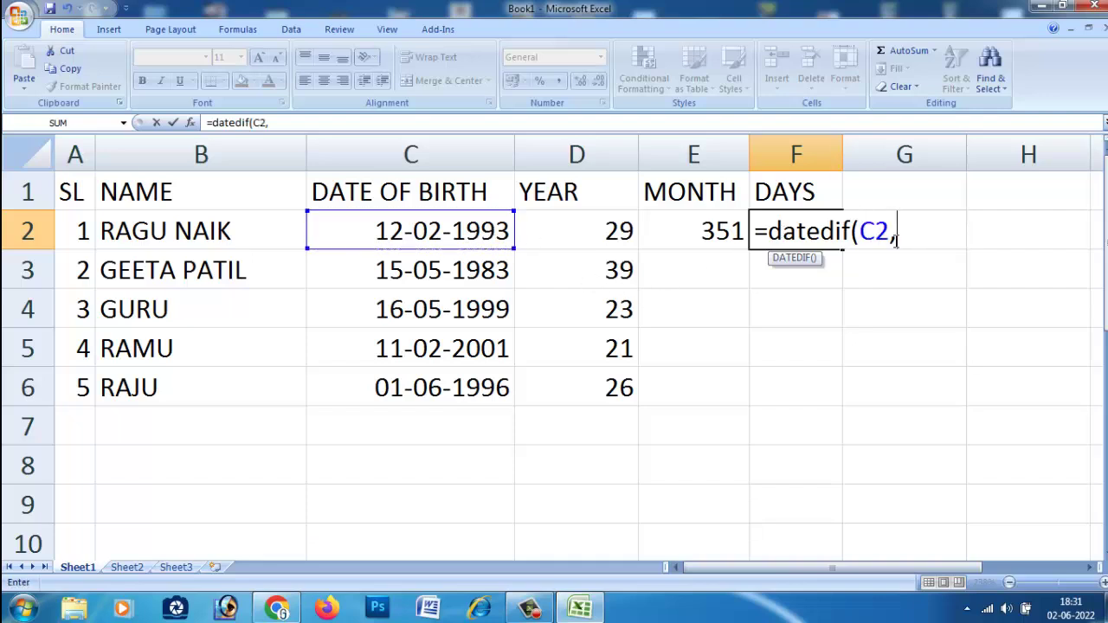
text(today)
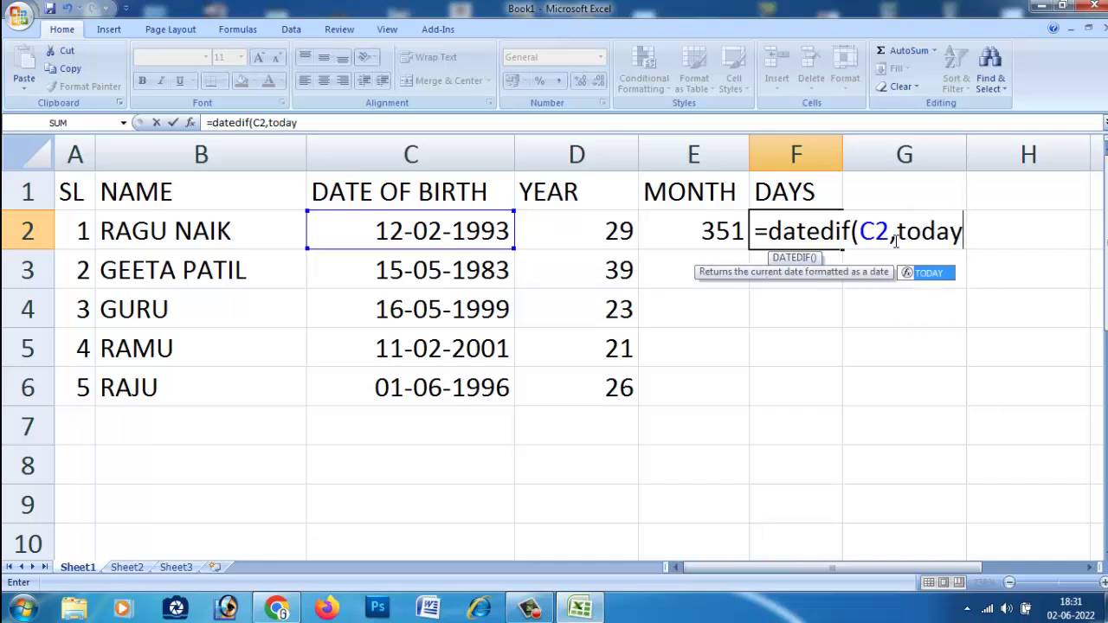
text(())
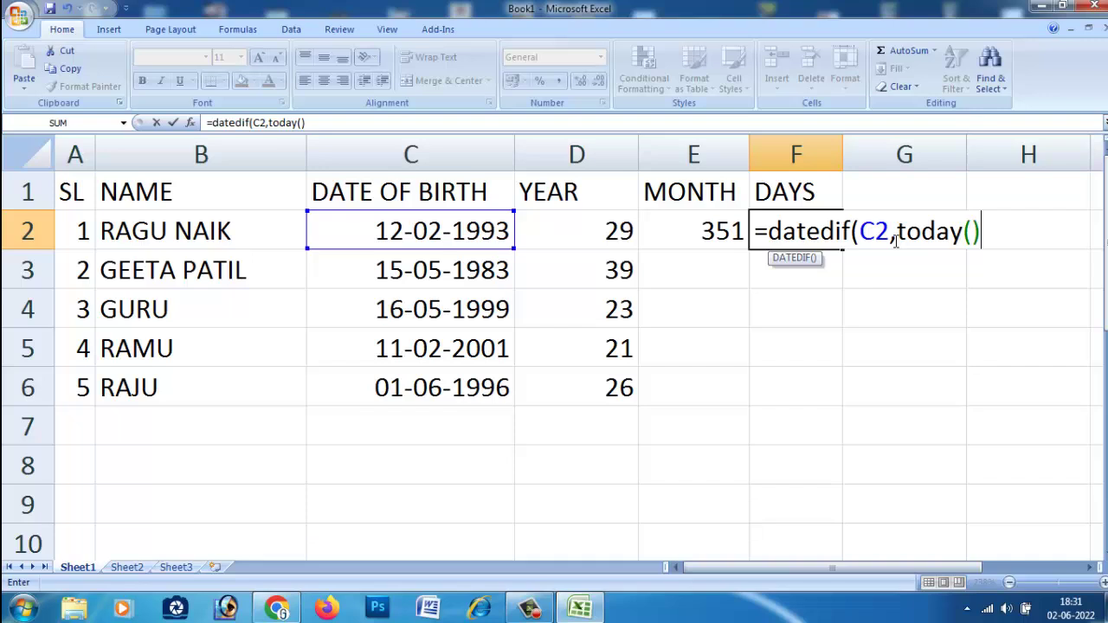
text(,"d"))
key(Return)
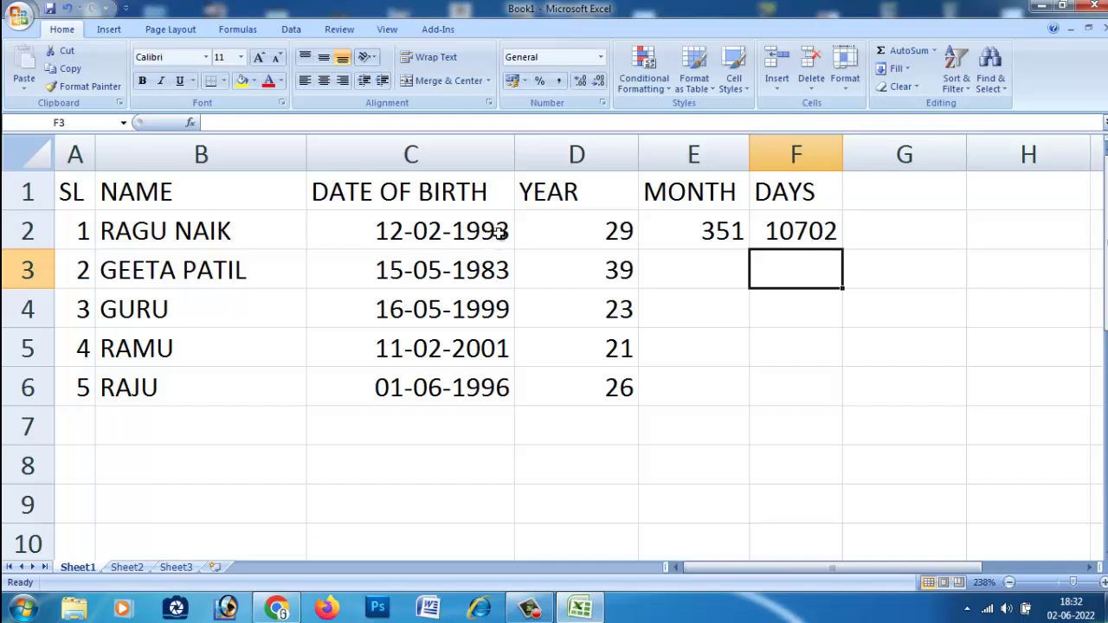
click(709, 236)
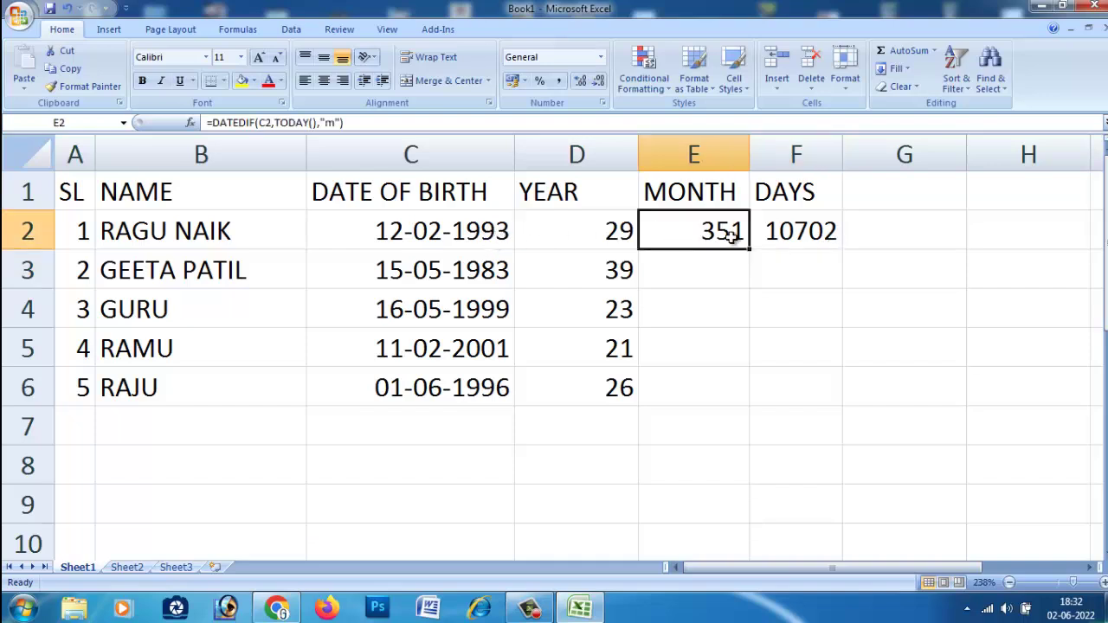
click(785, 241)
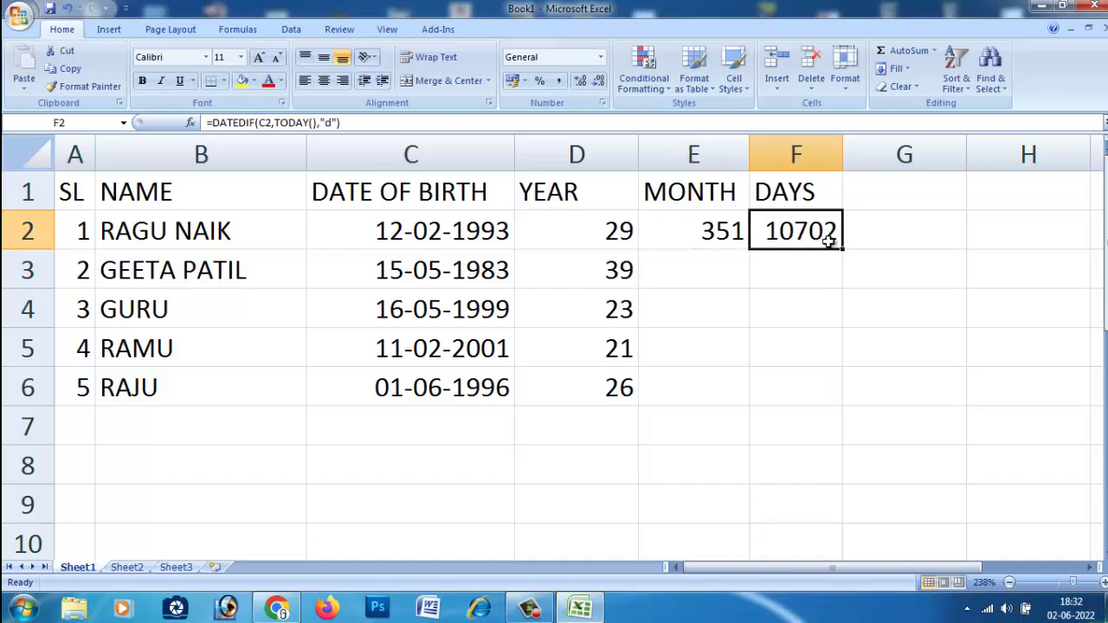
click(683, 269)
click(723, 235)
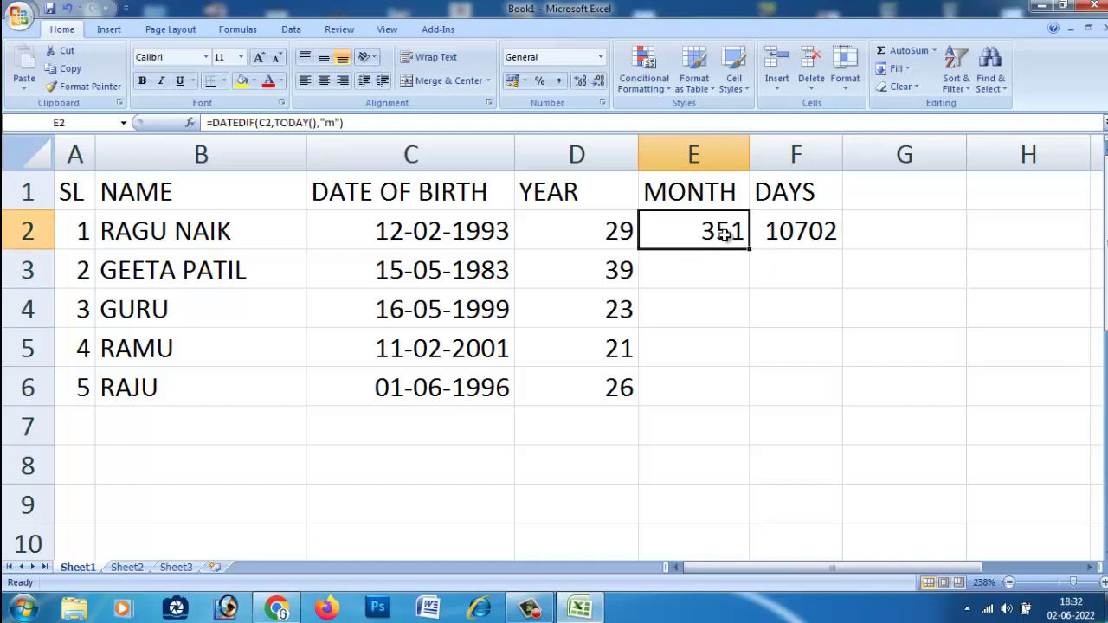
double_click(732, 234)
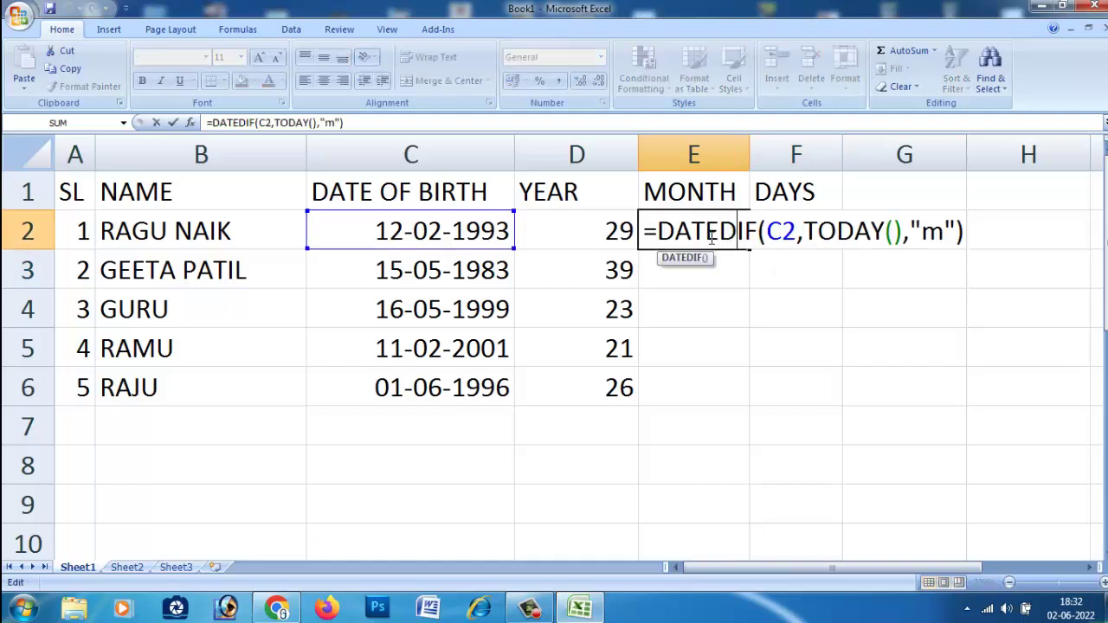
drag(963, 234, 648, 241)
click(655, 273)
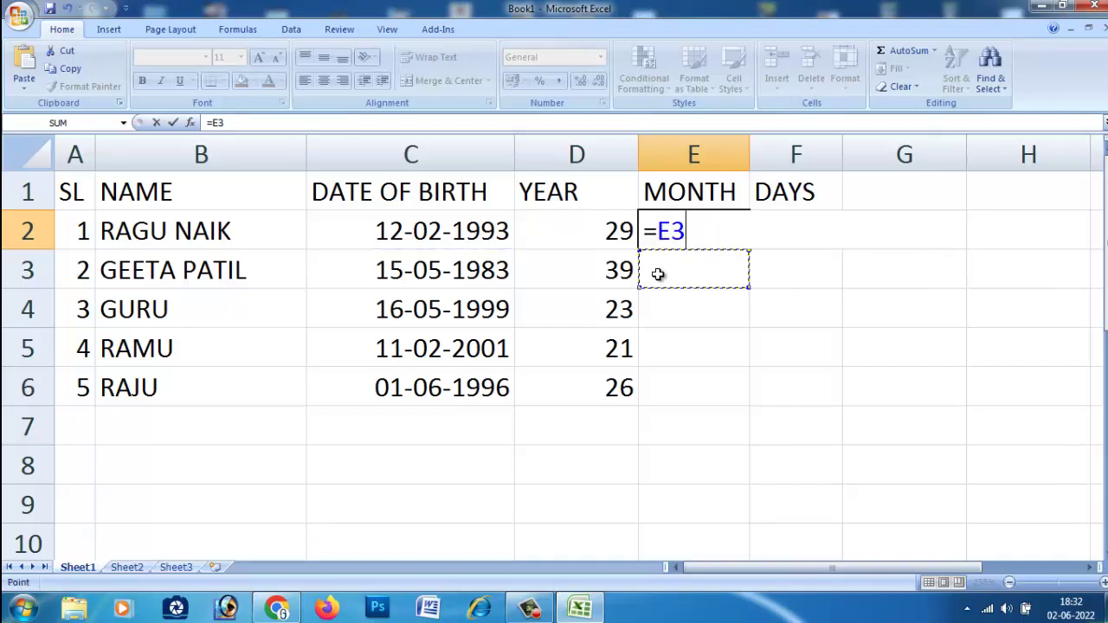
click(684, 322)
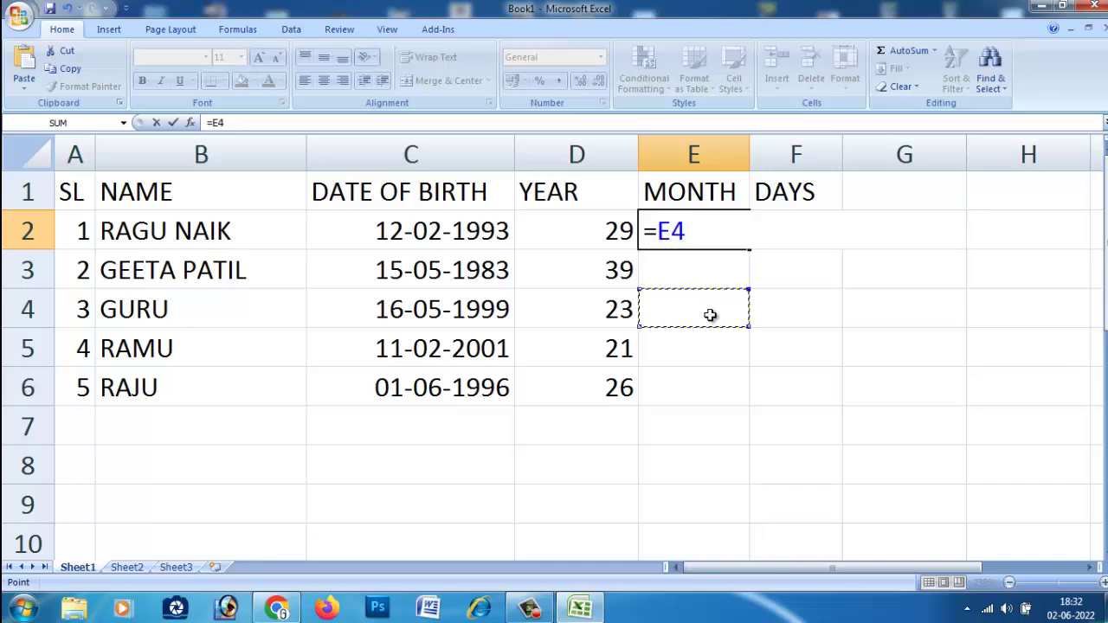
key(ctrl+z)
click(764, 377)
key(ctrl+z)
key(ctrl+y)
key(ctrl+z)
key(ctrl+y)
double_click(718, 239)
key(Escape)
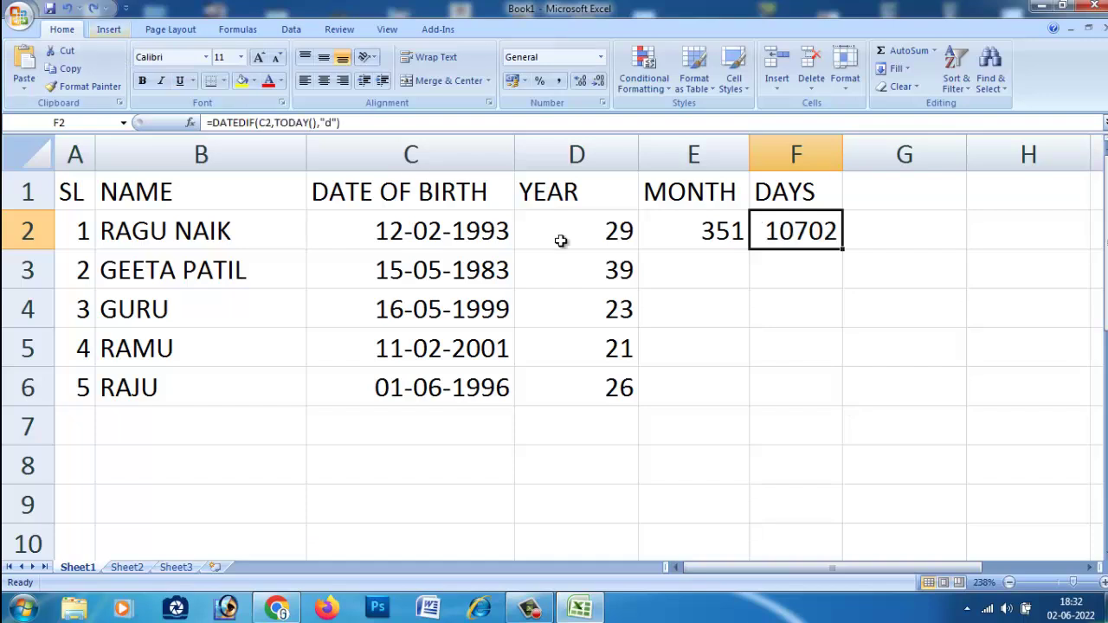
Fill the E2 months formula down to row 6 for all five people.
click(757, 338)
click(702, 244)
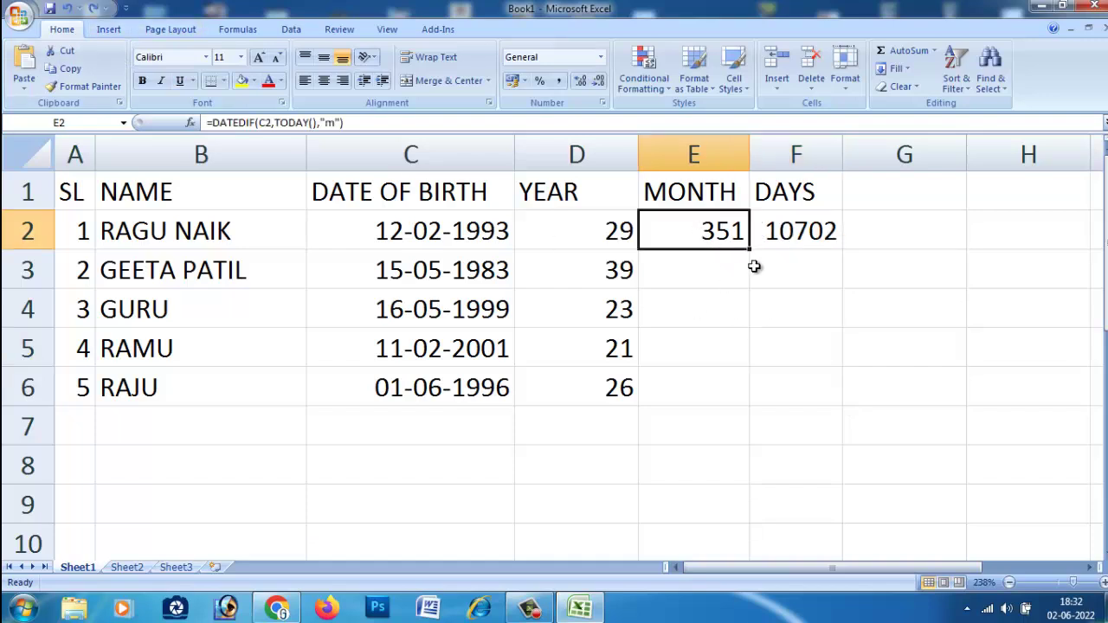
double_click(749, 248)
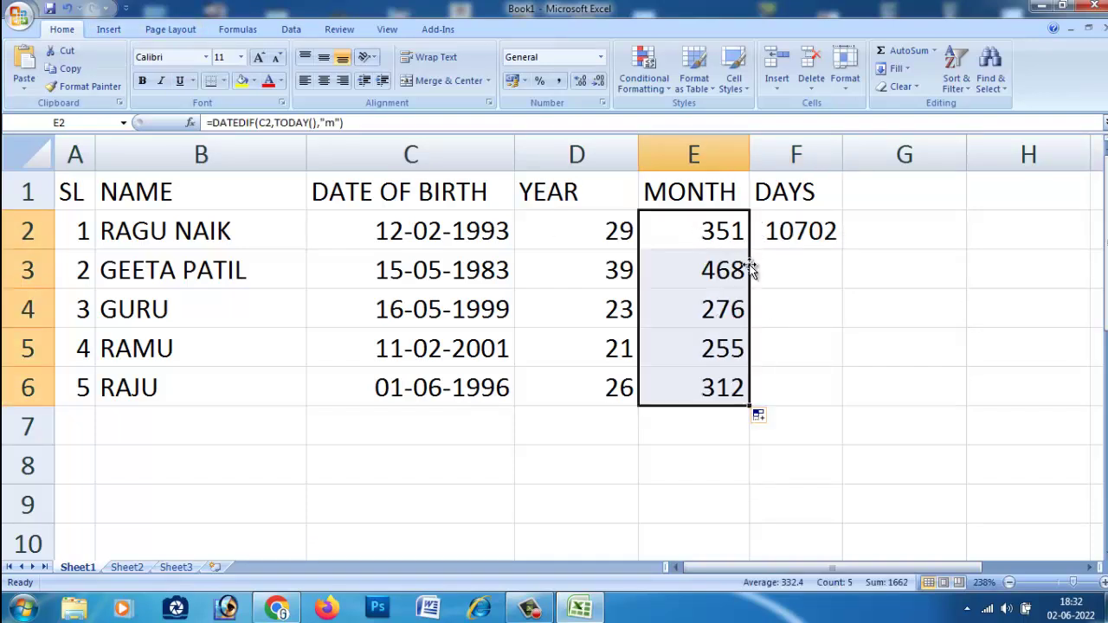
Fill the F2 days formula down to row 6 for all five people.
click(834, 234)
double_click(841, 250)
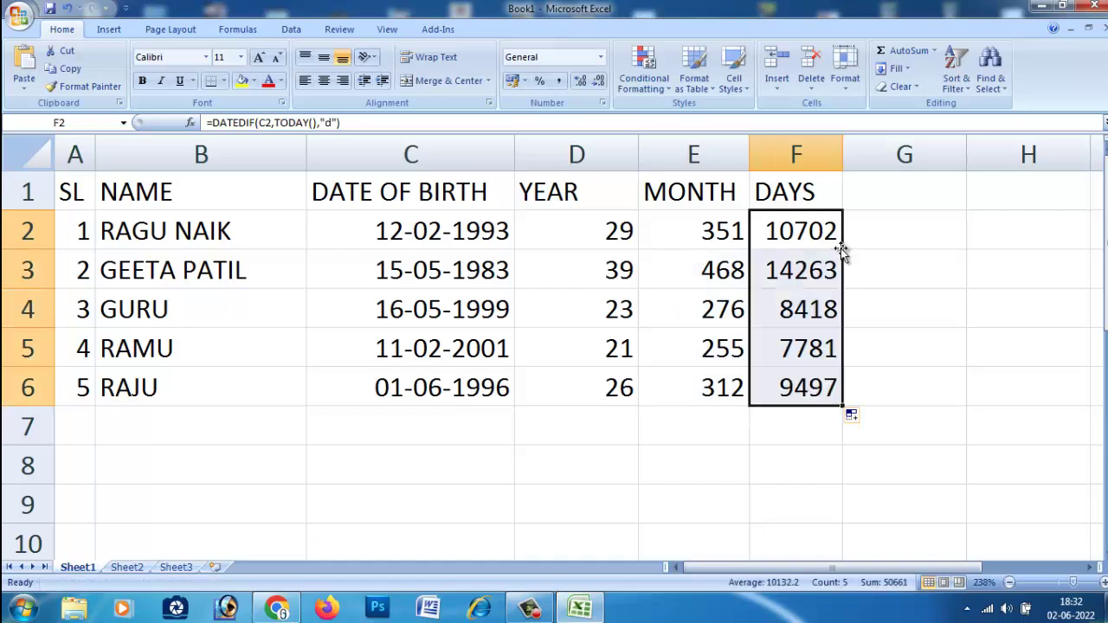
click(910, 361)
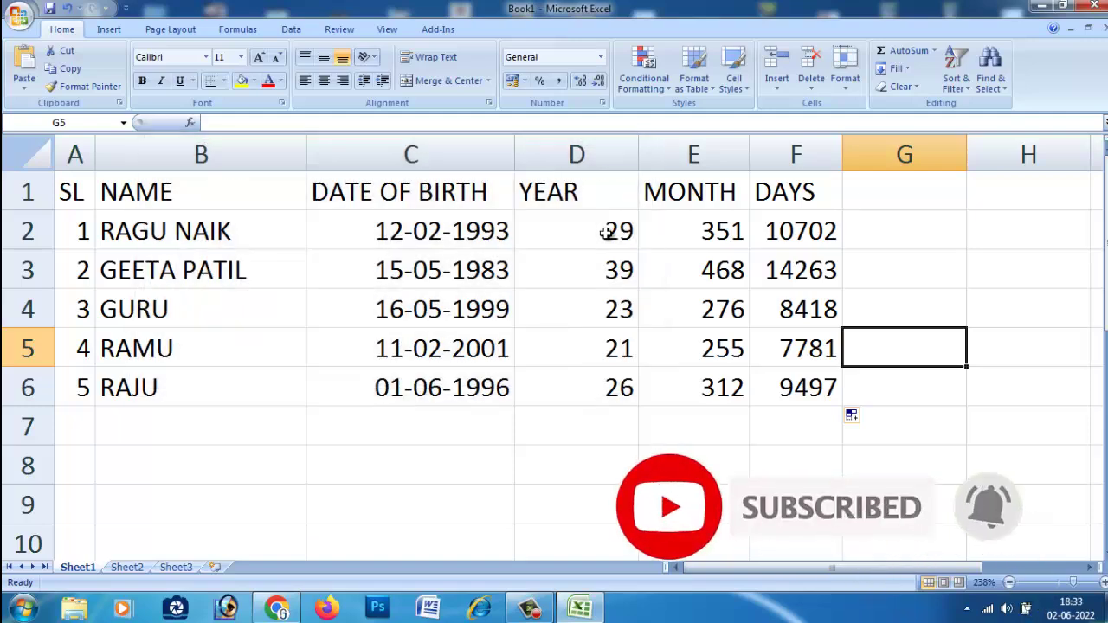
click(892, 426)
click(782, 421)
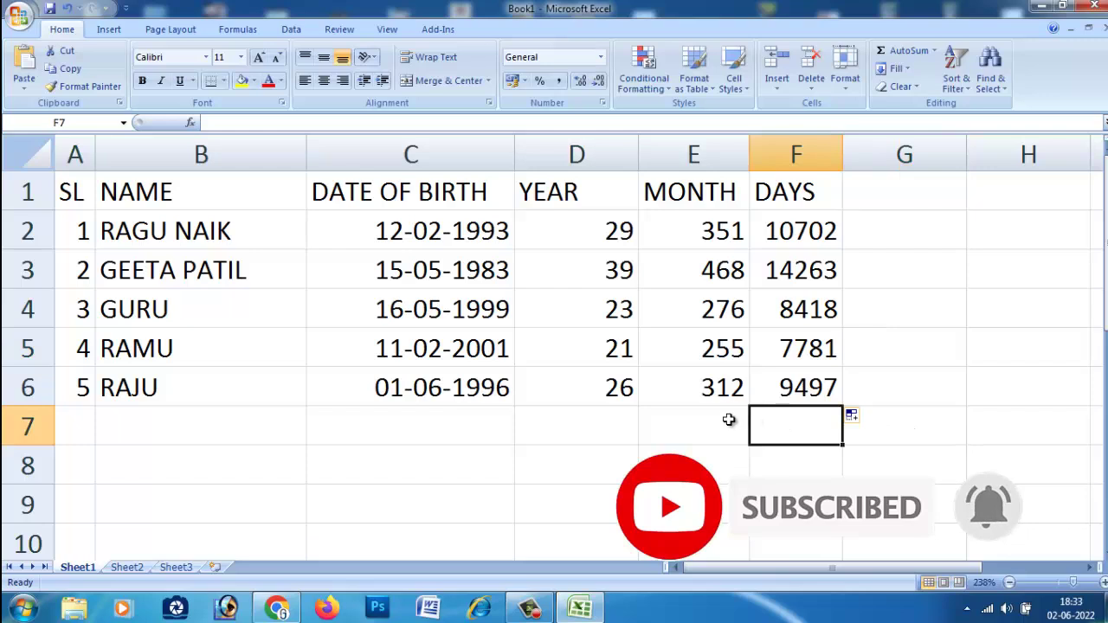